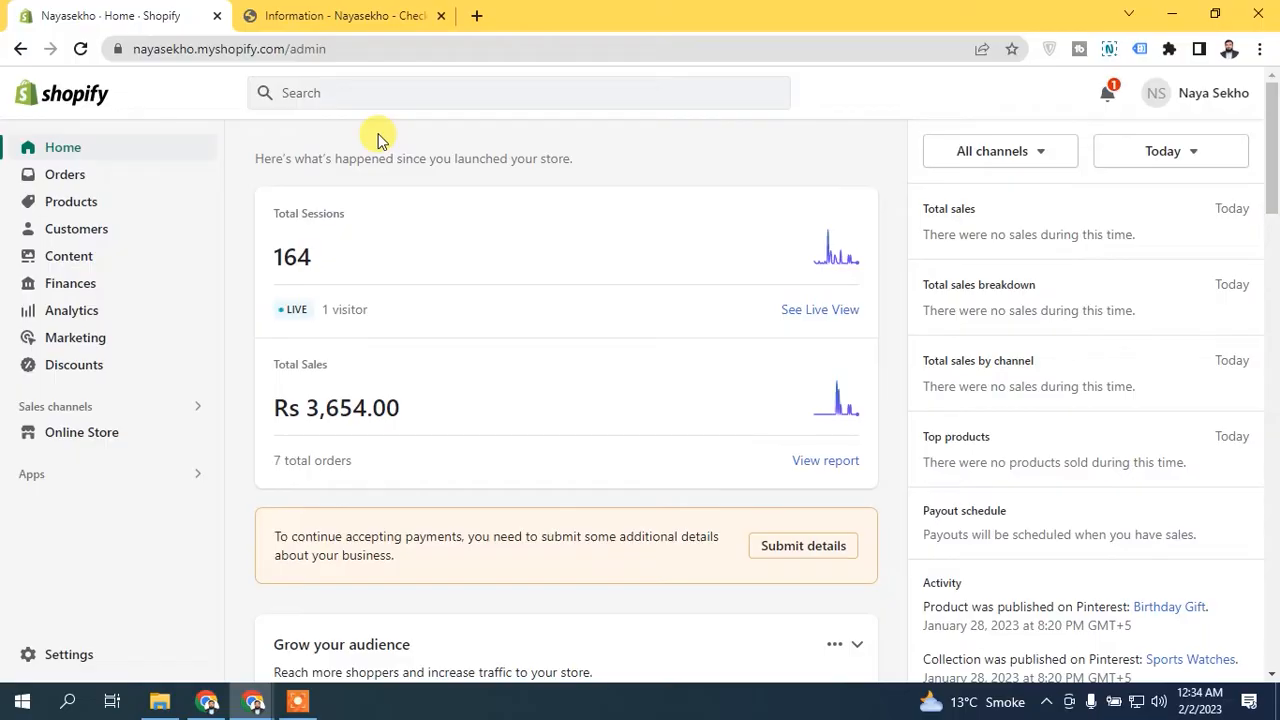
- Examine which countries the Country/Region field offers in the shipping address on the store's checkout page
click(366, 12)
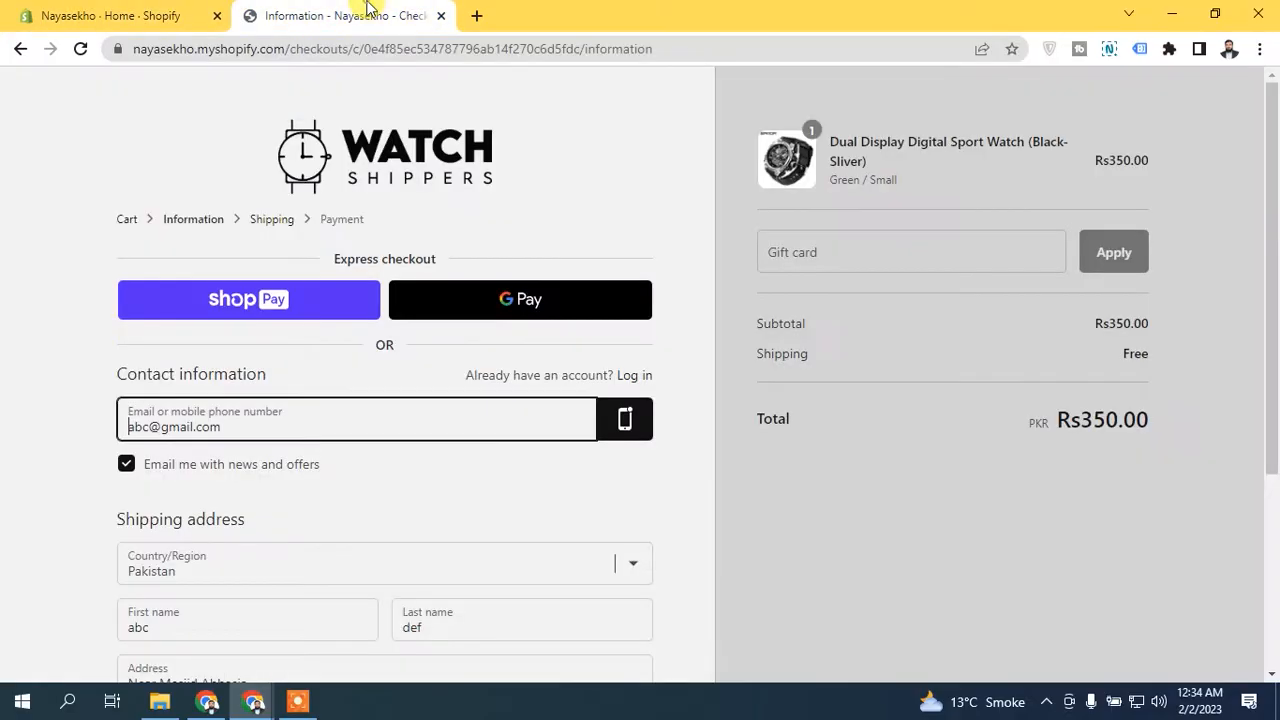
scroll(873, 415, down, 2)
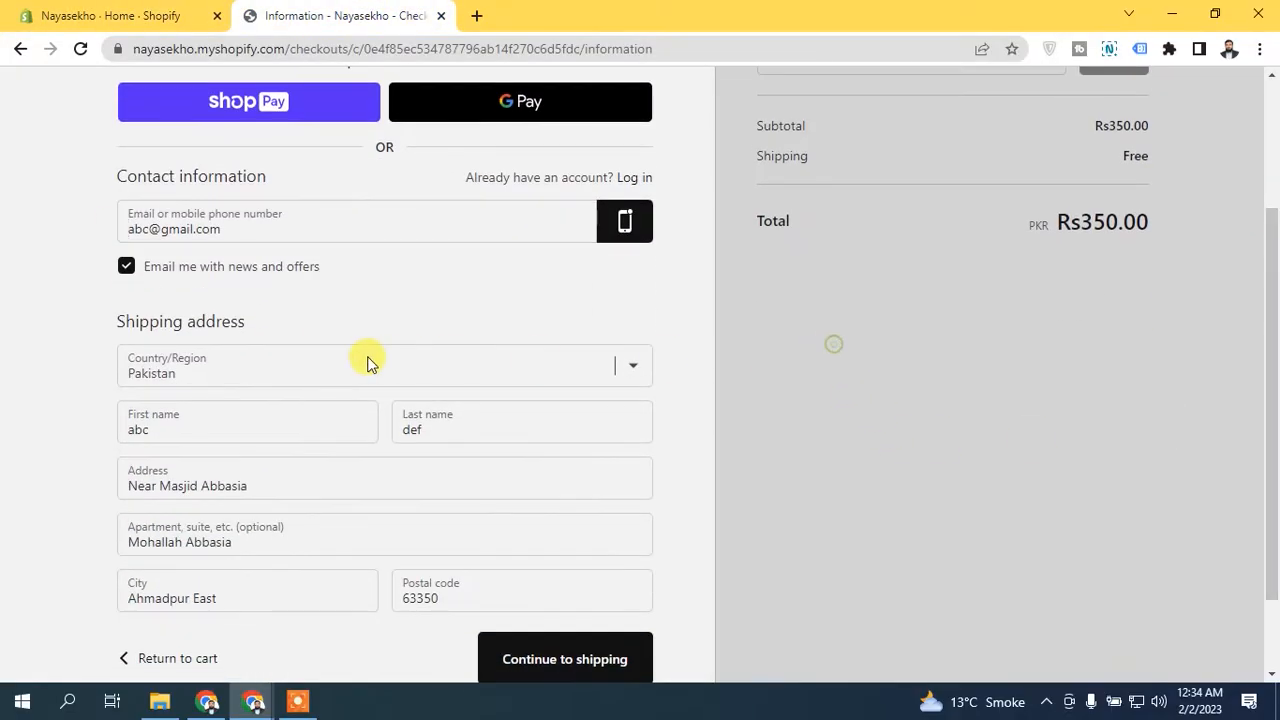
click(278, 364)
click(262, 372)
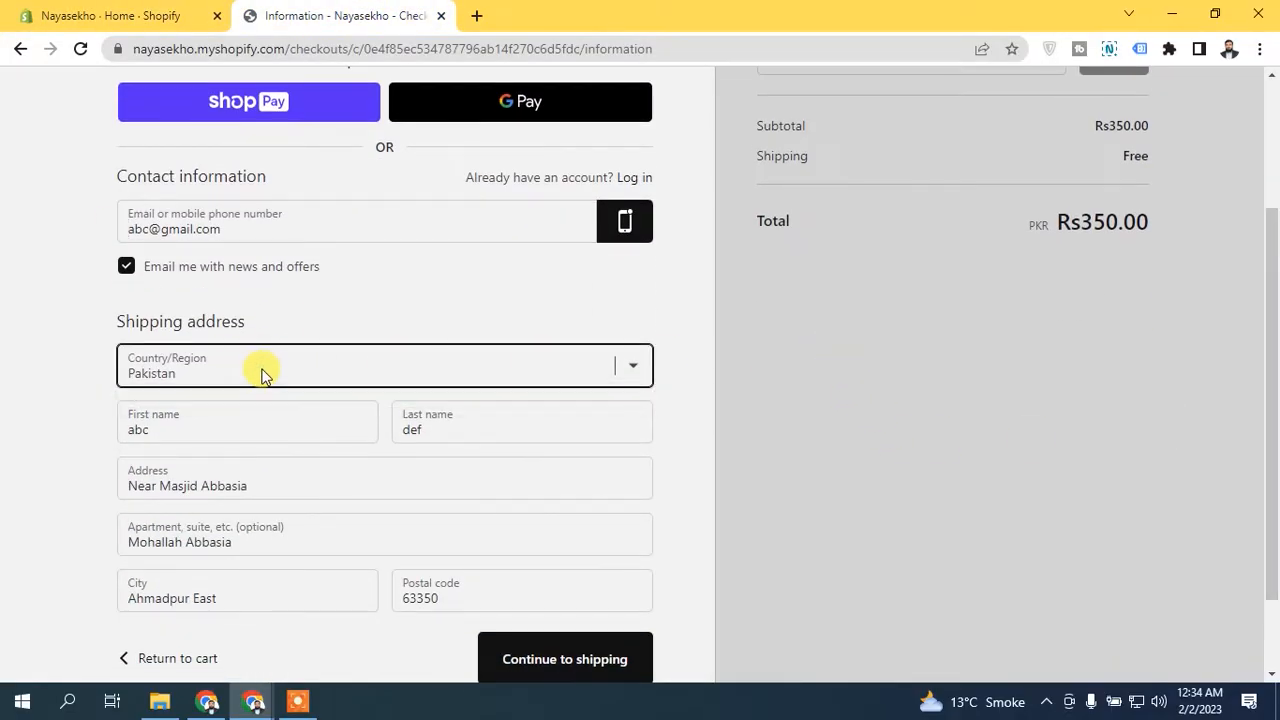
click(260, 372)
click(260, 372)
click(260, 372)
click(260, 372)
click(248, 314)
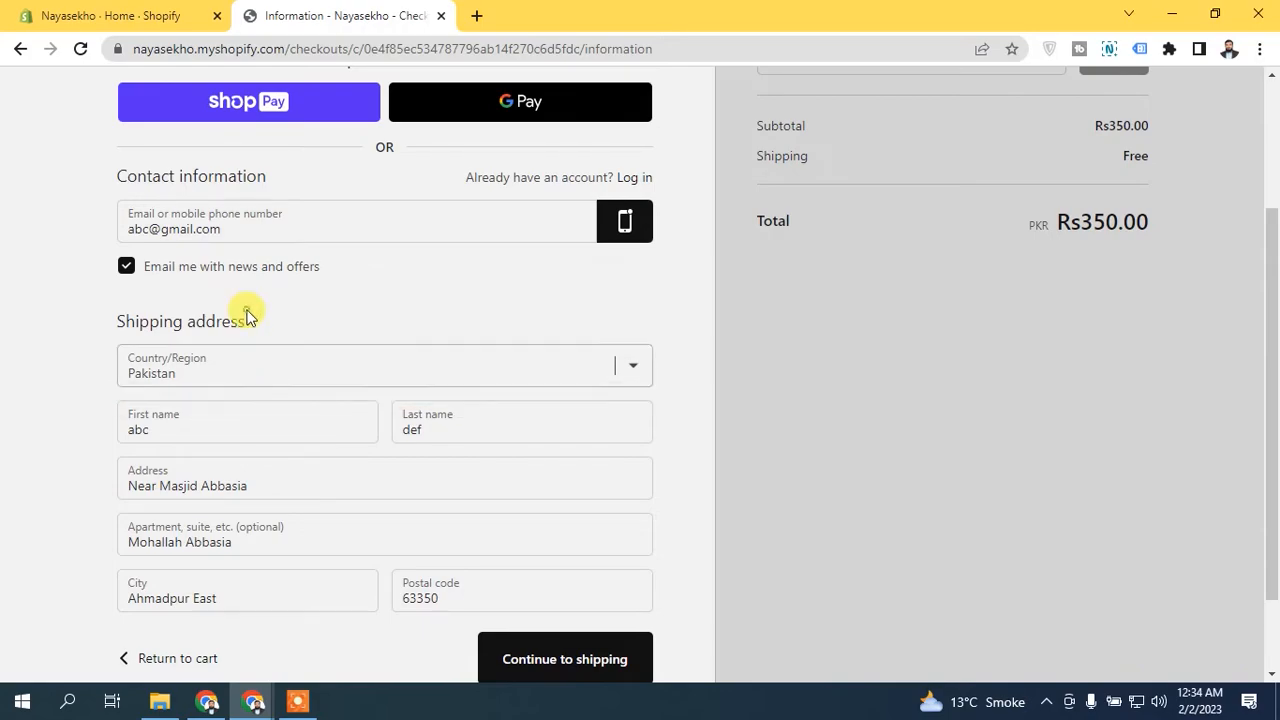
click(237, 372)
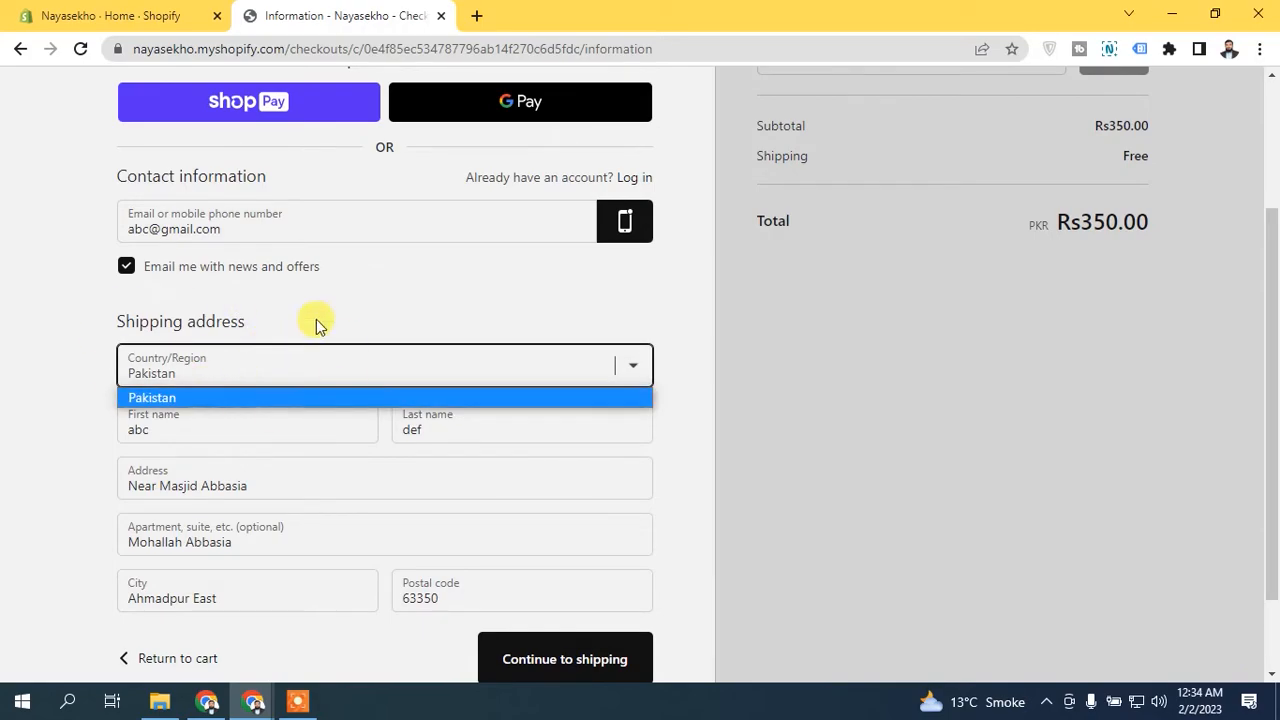
click(222, 306)
click(227, 313)
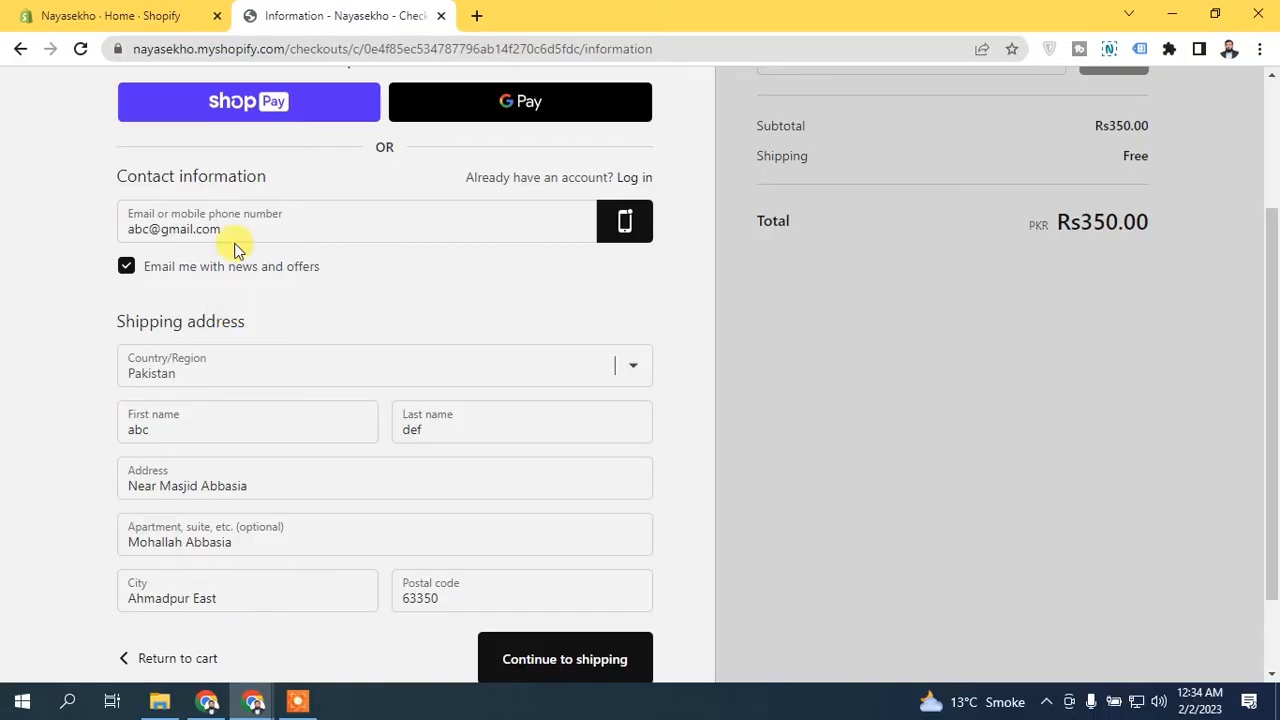
- Return to the store admin and open the Markets settings
click(110, 15)
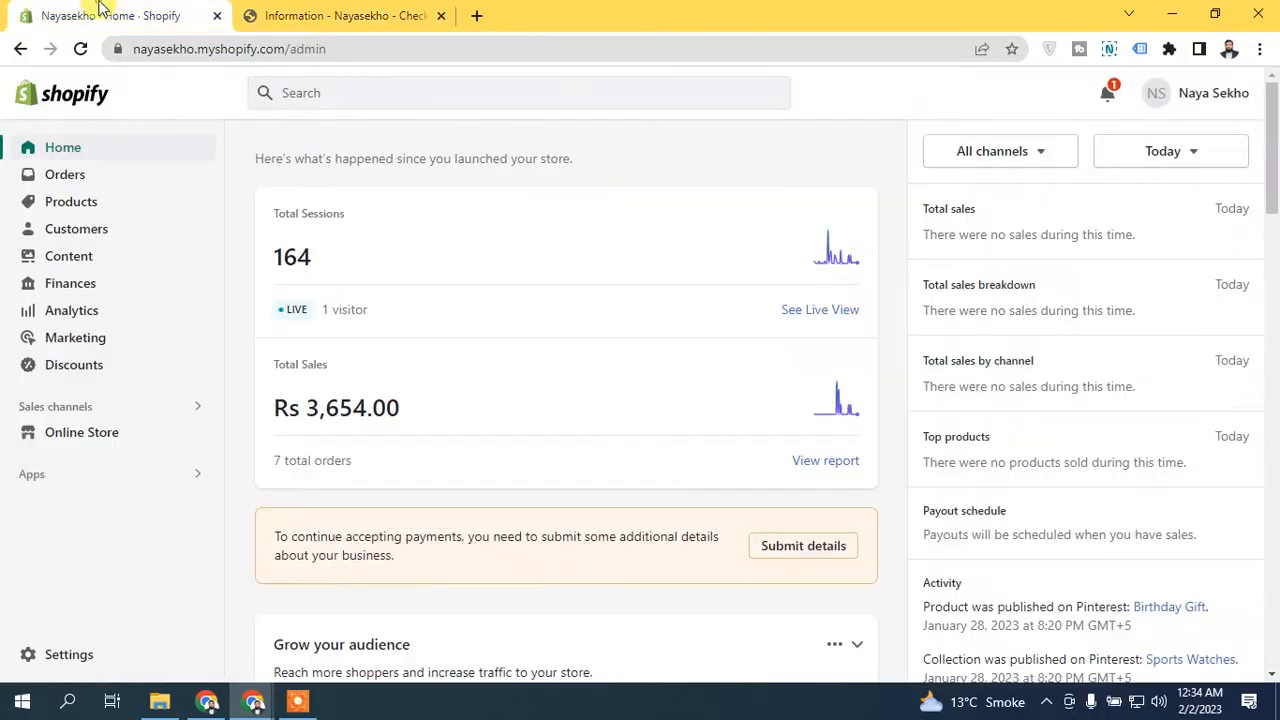
click(38, 670)
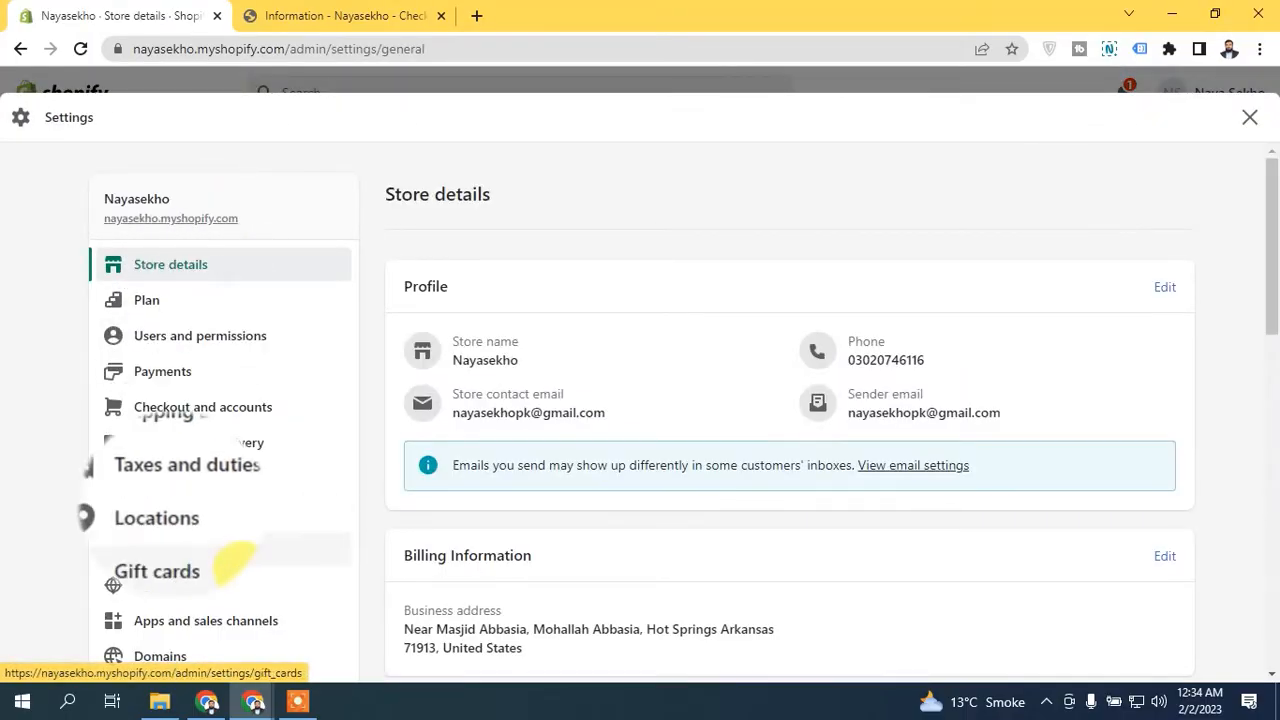
click(160, 585)
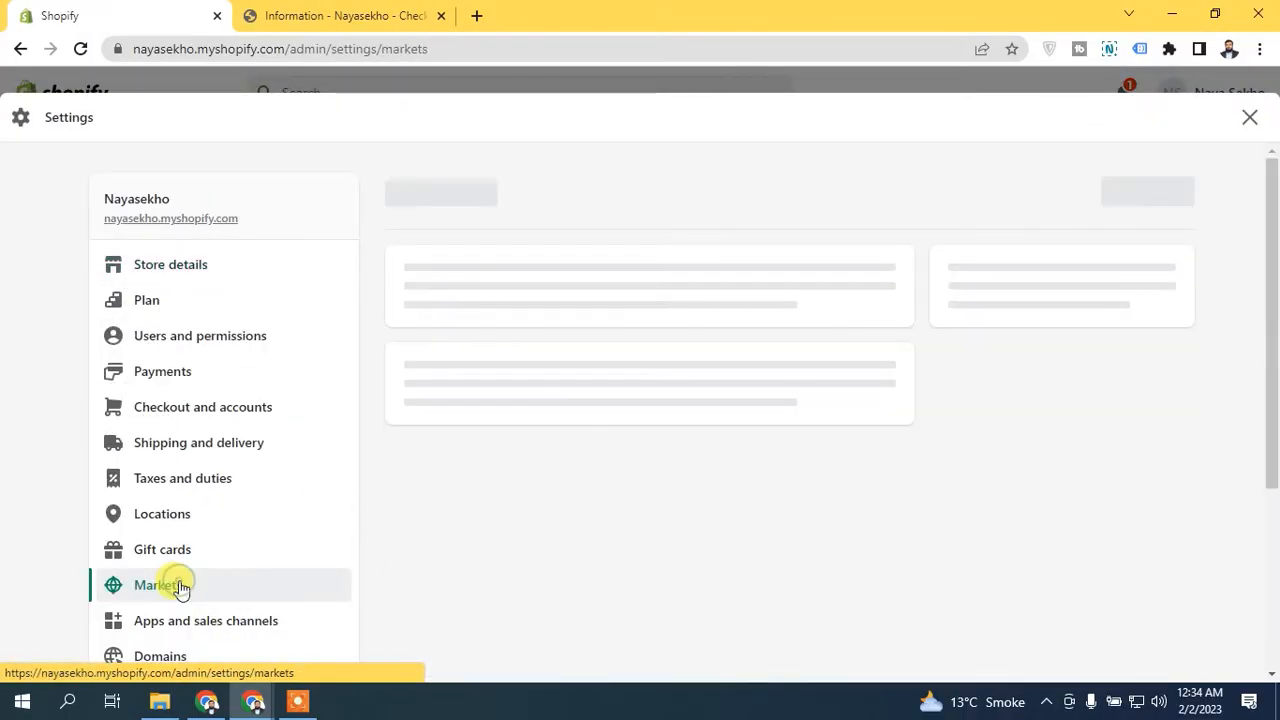
drag(1275, 224, 1273, 380)
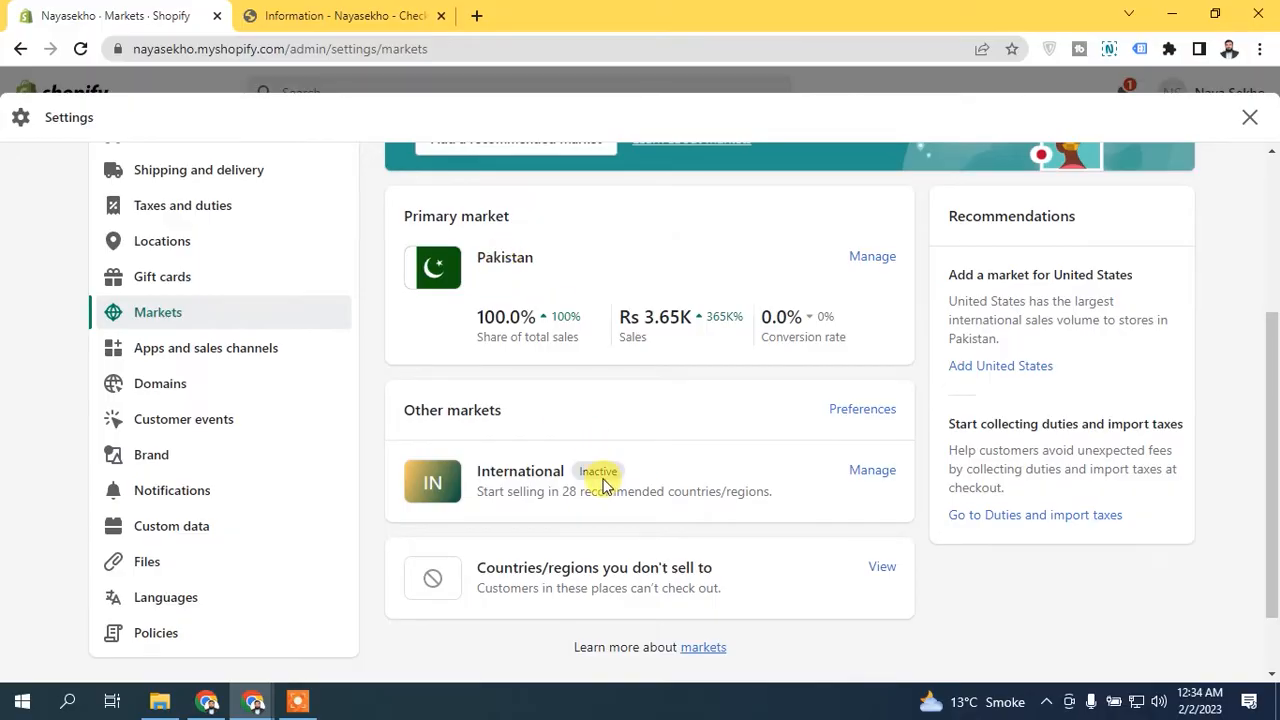
- Open the primary market Pakistan and review its market settings and store settings
drag(1273, 449, 1275, 317)
click(872, 491)
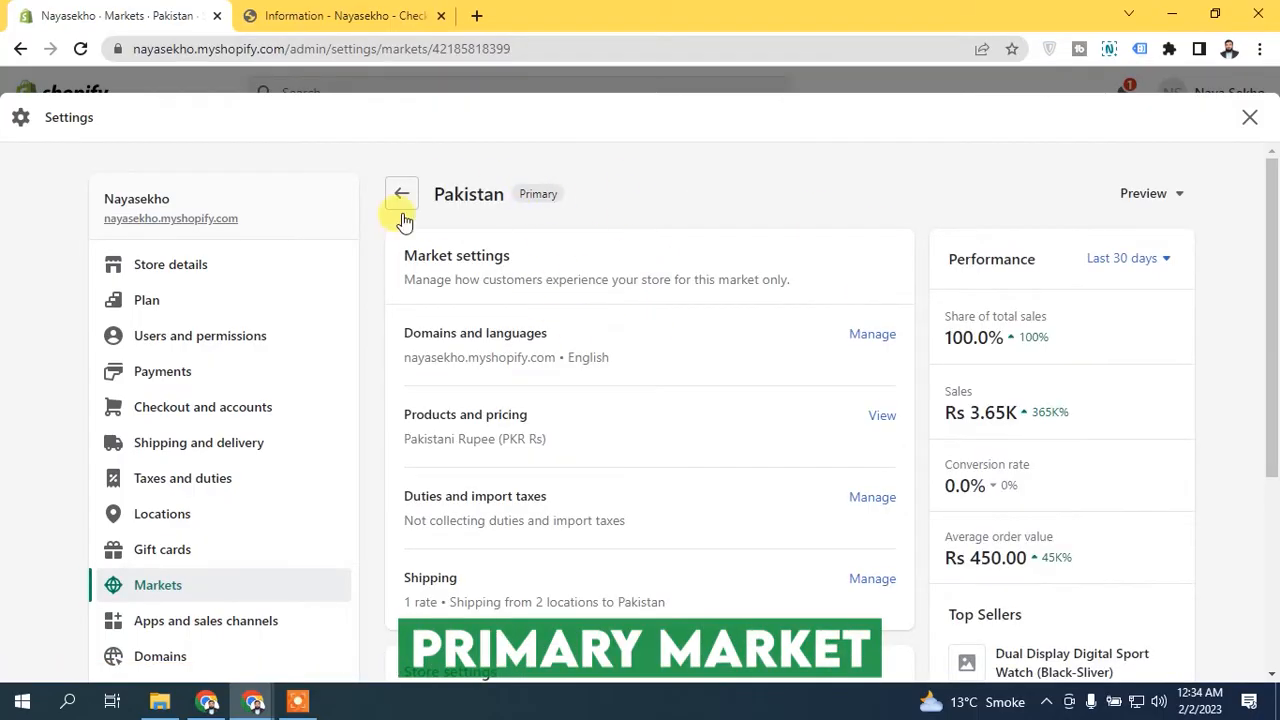
drag(1272, 212, 1275, 449)
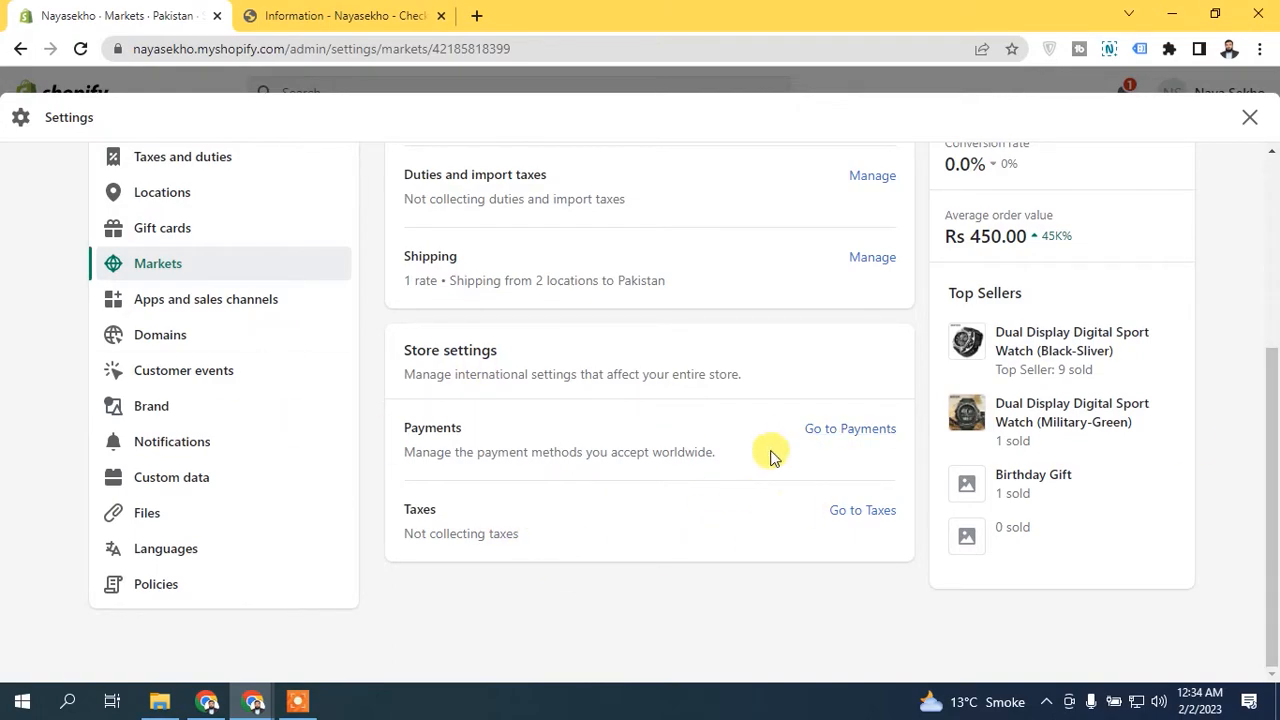
scroll(770, 457, up, 1)
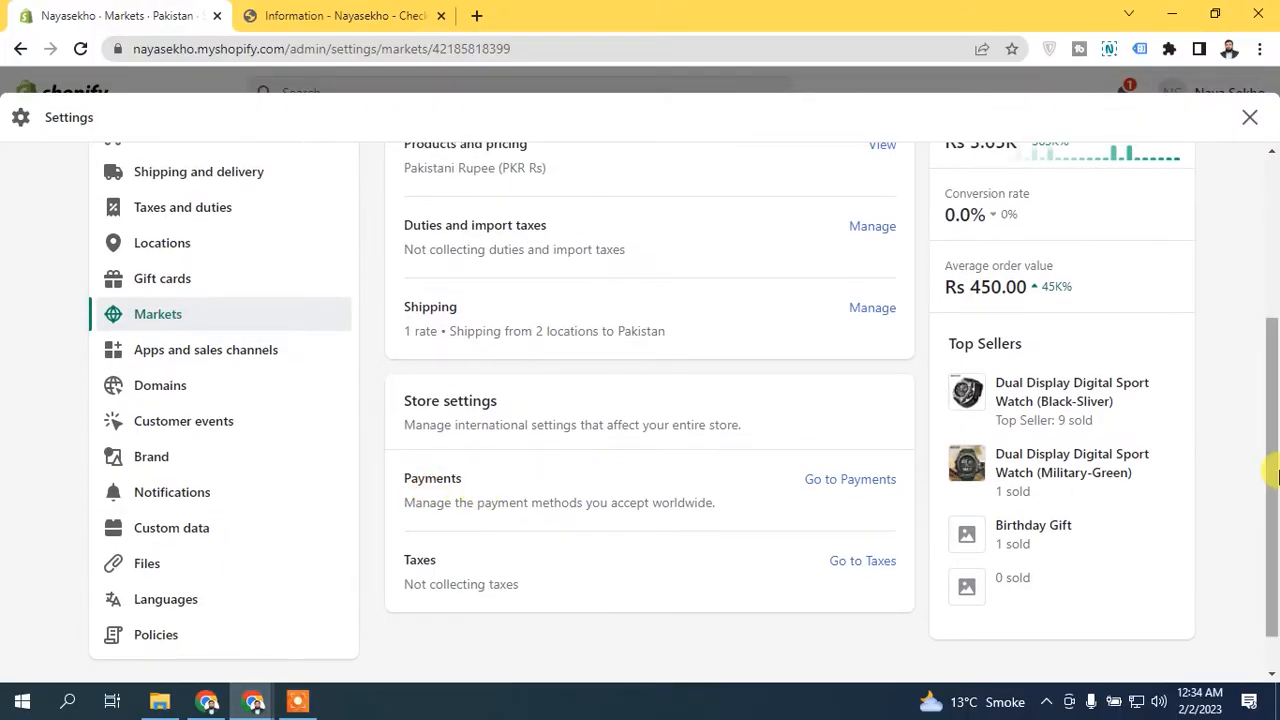
scroll(1276, 477, up, 2)
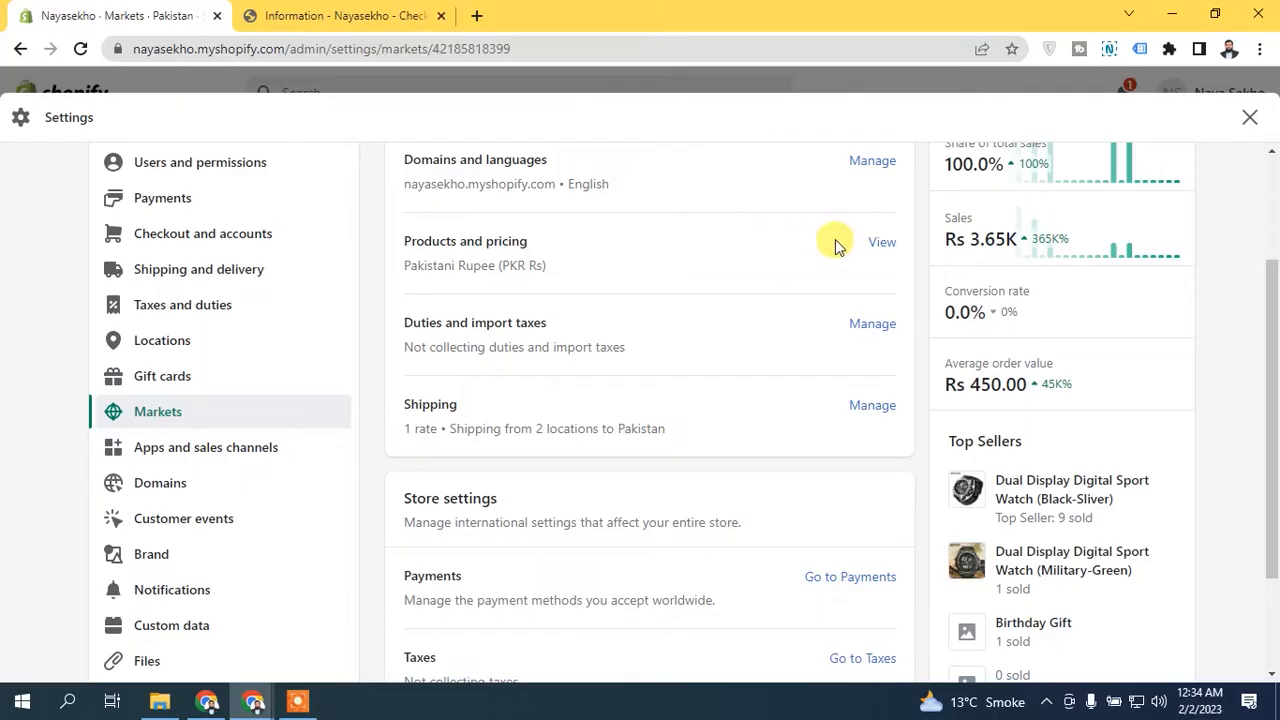
mouse_move(1274, 382)
mouse_down()
mouse_move(1274, 304)
mouse_move(1274, 365)
mouse_up()
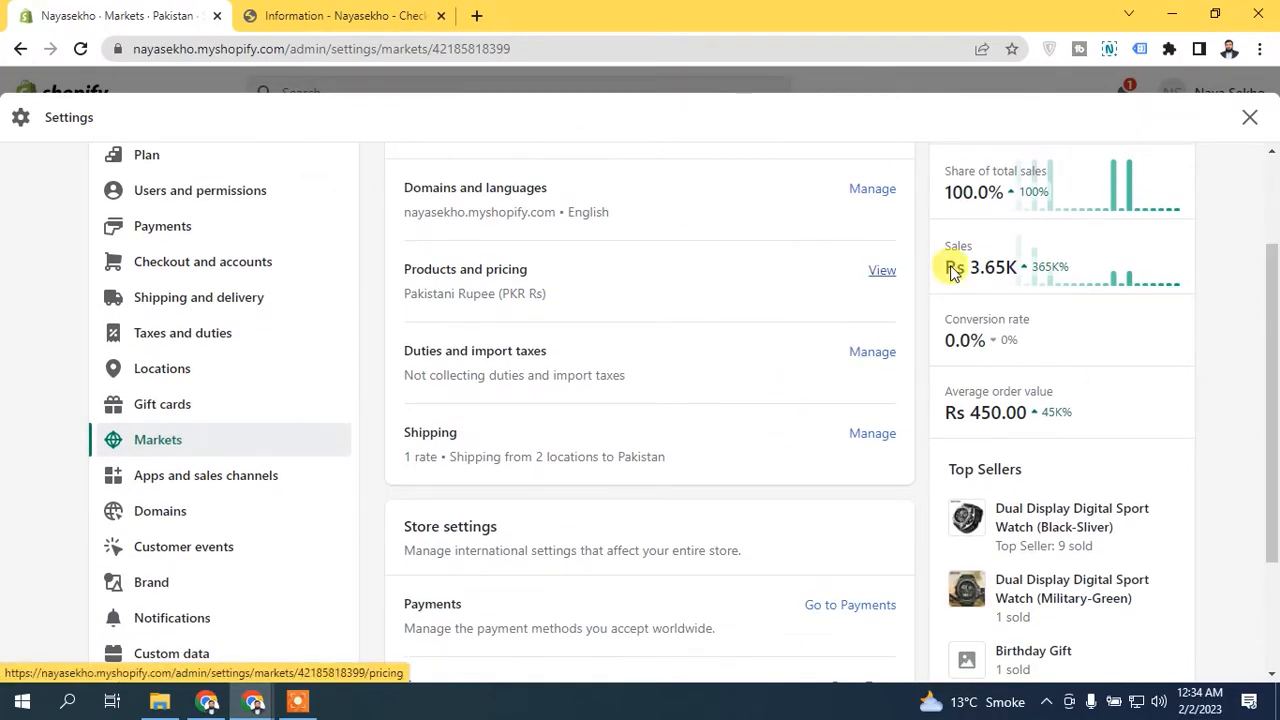
scroll(957, 266, up, 2)
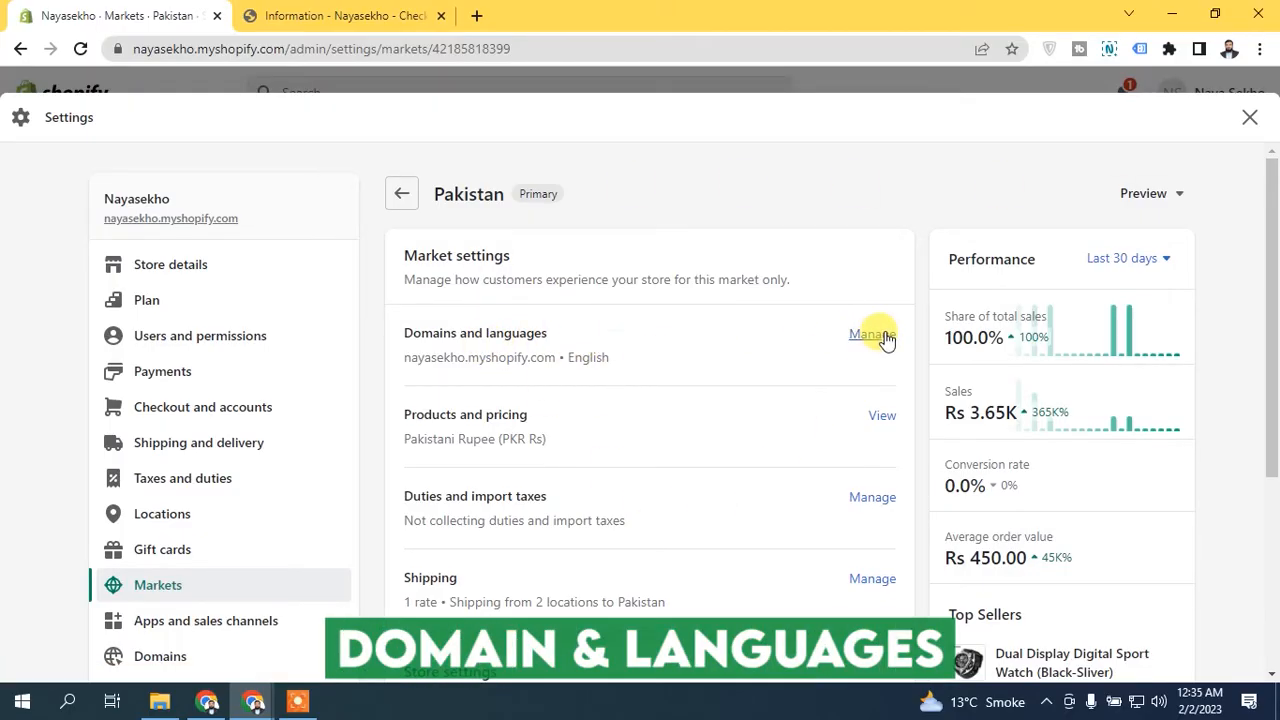
- Return to the Markets overview and review the primary market, the recommendations and the other markets
click(403, 198)
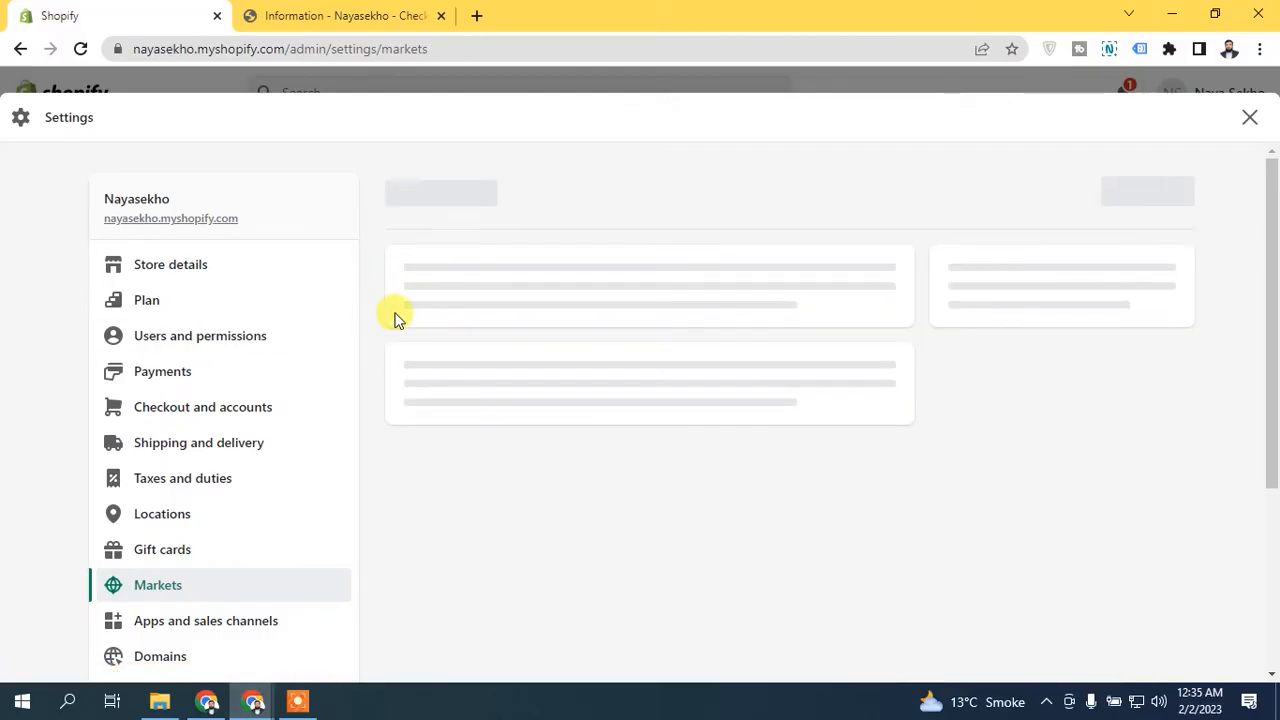
scroll(1276, 342, down, 1)
scroll(1276, 342, down, 1)
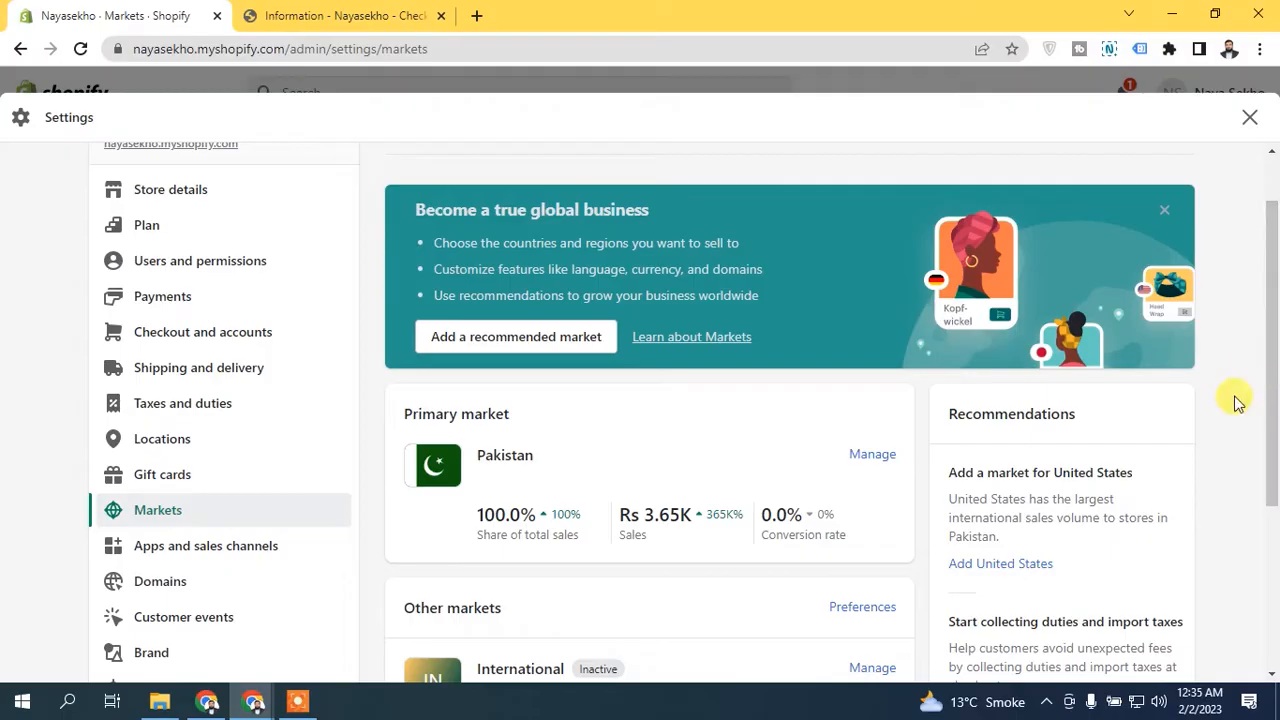
scroll(1120, 403, down, 2)
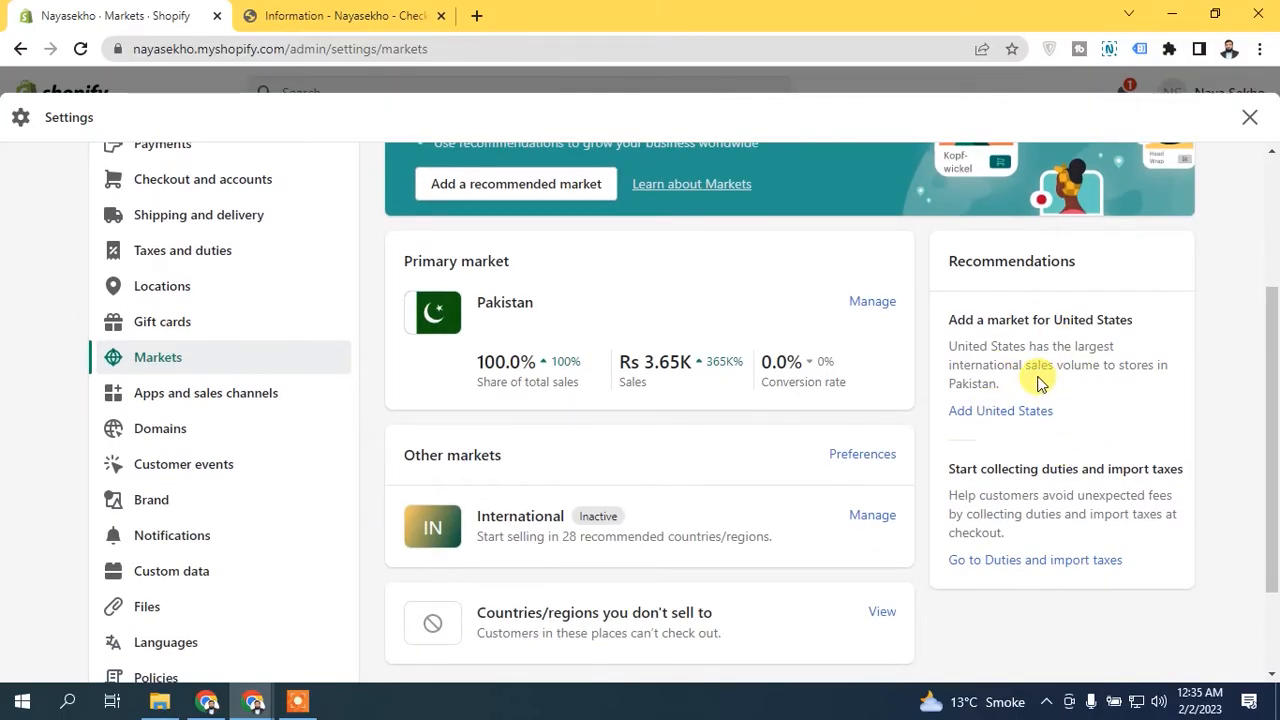
drag(1270, 372, 1275, 296)
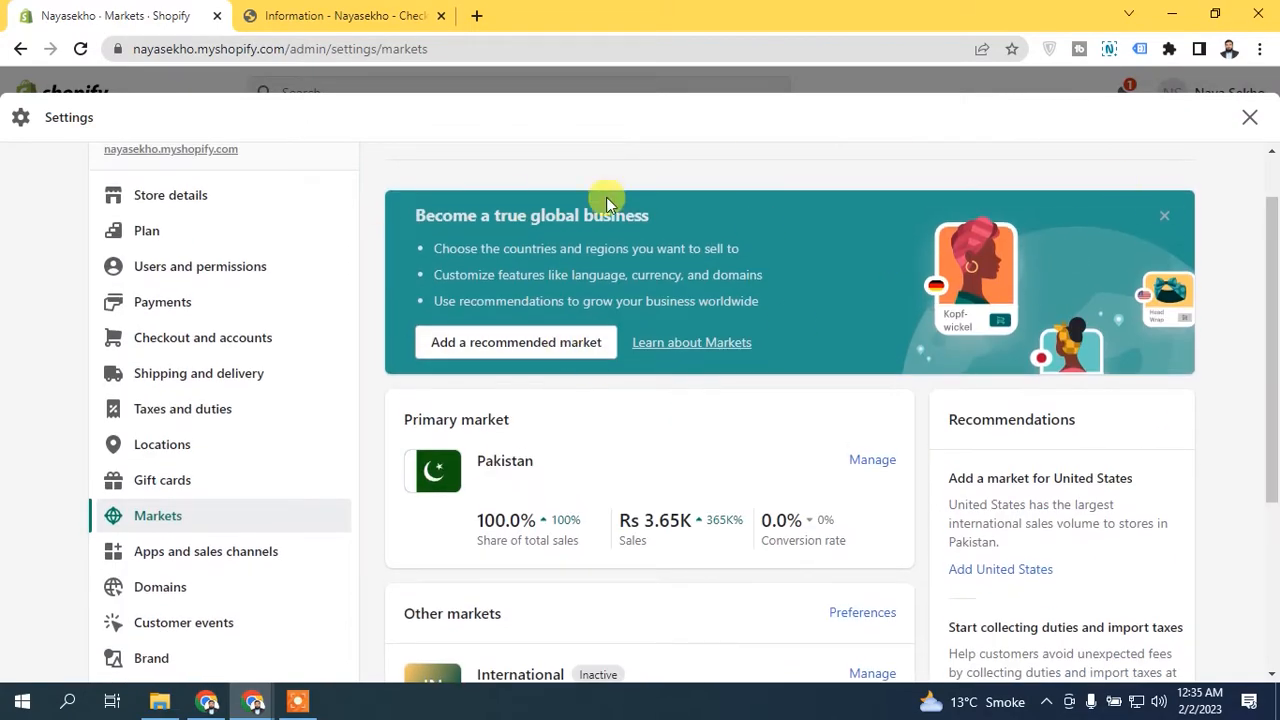
drag(1270, 268, 1275, 420)
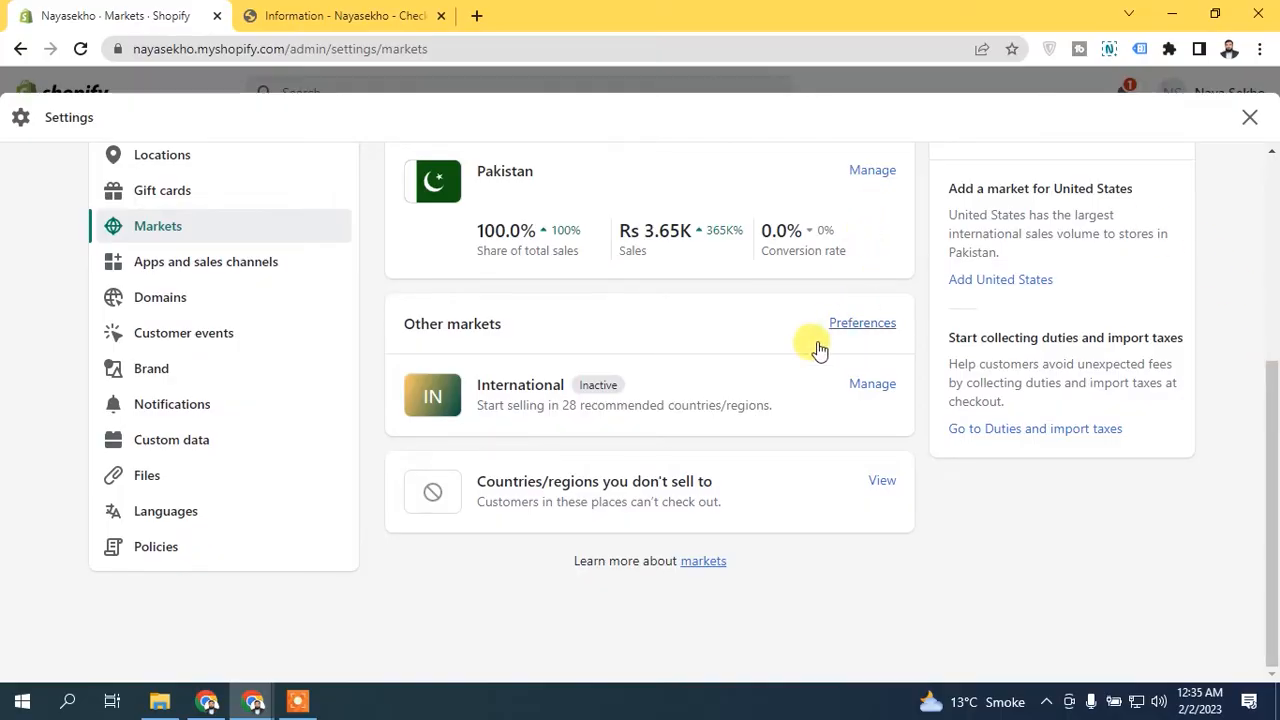
- Open the International market for management and review its activation notice and settings
click(872, 386)
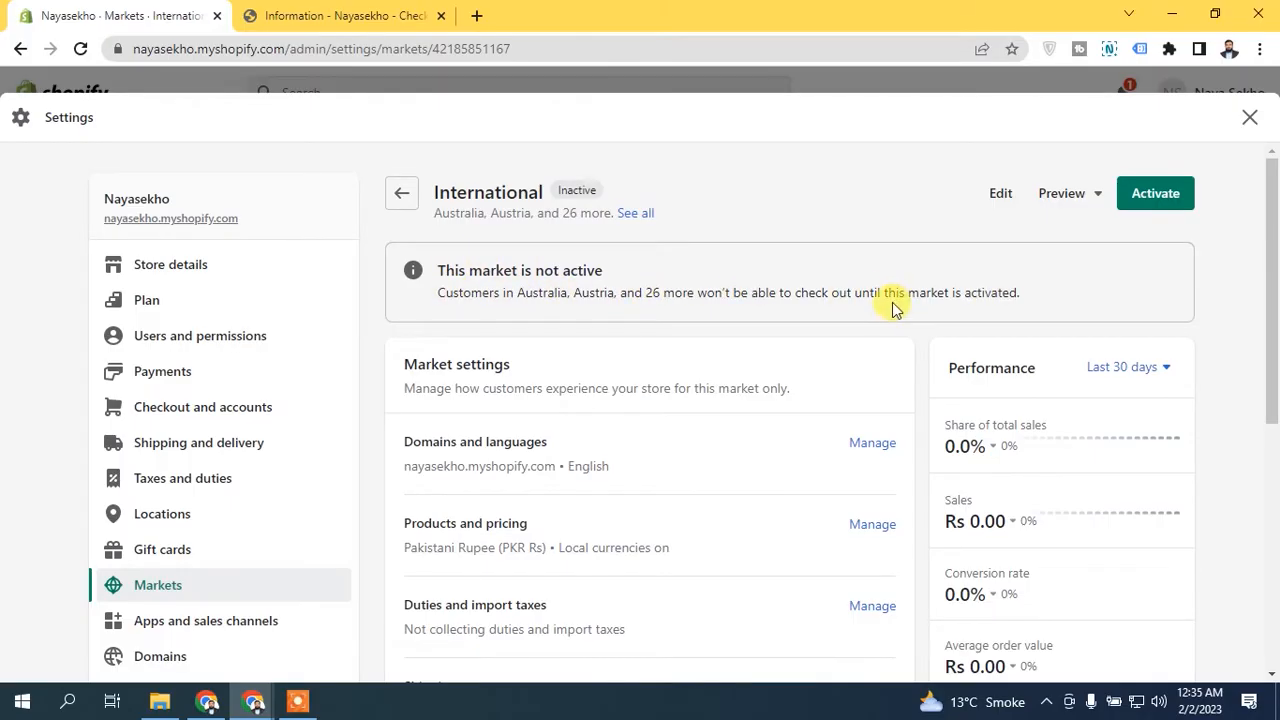
drag(908, 292, 1086, 303)
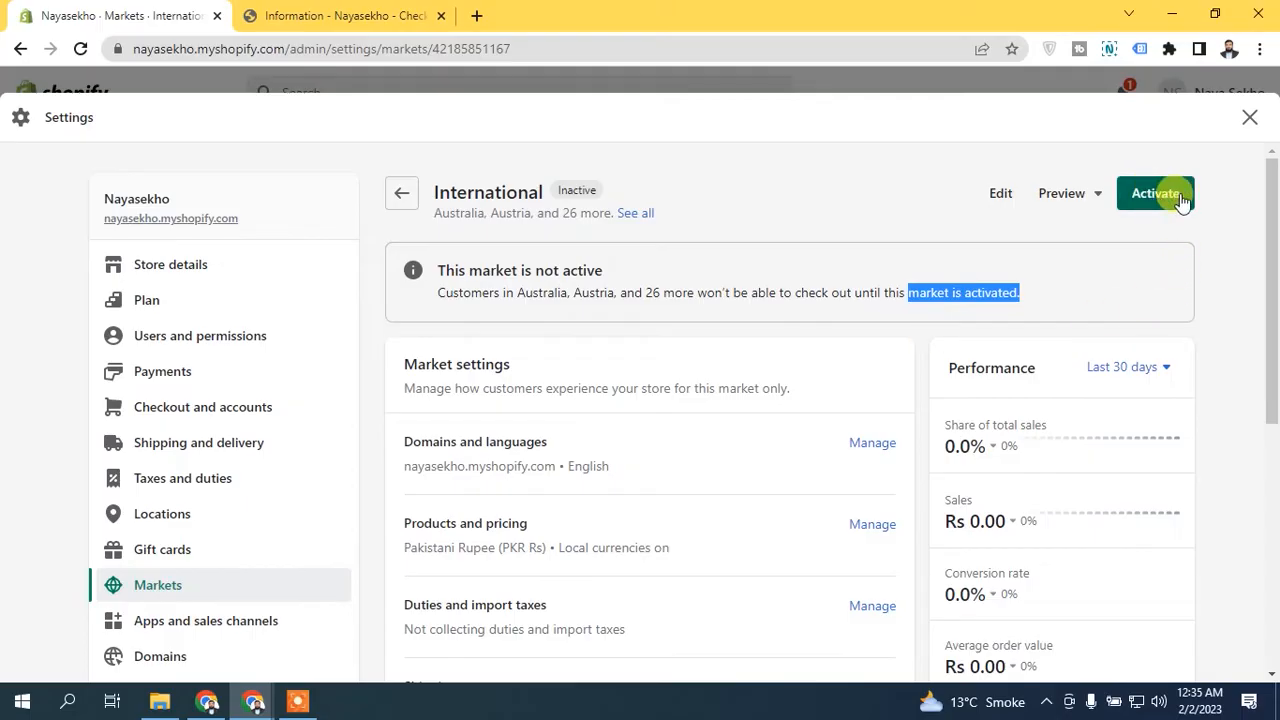
drag(1276, 280, 1270, 452)
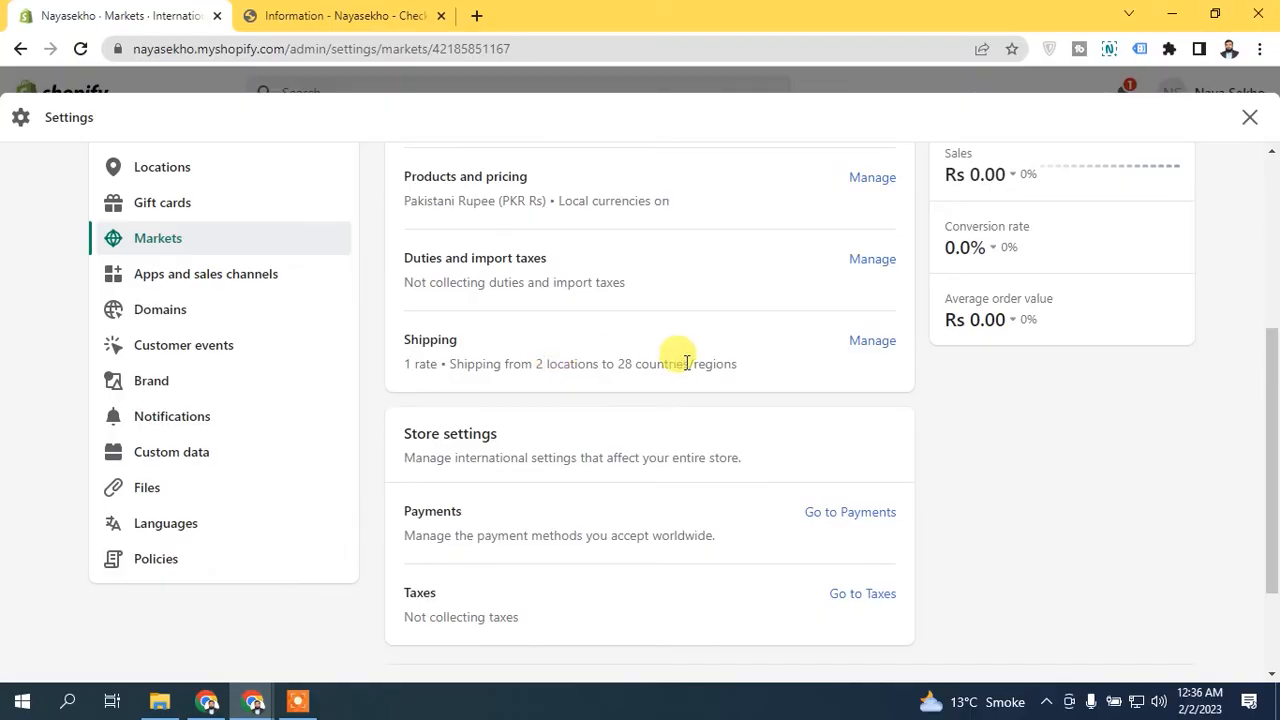
drag(1272, 450, 1266, 224)
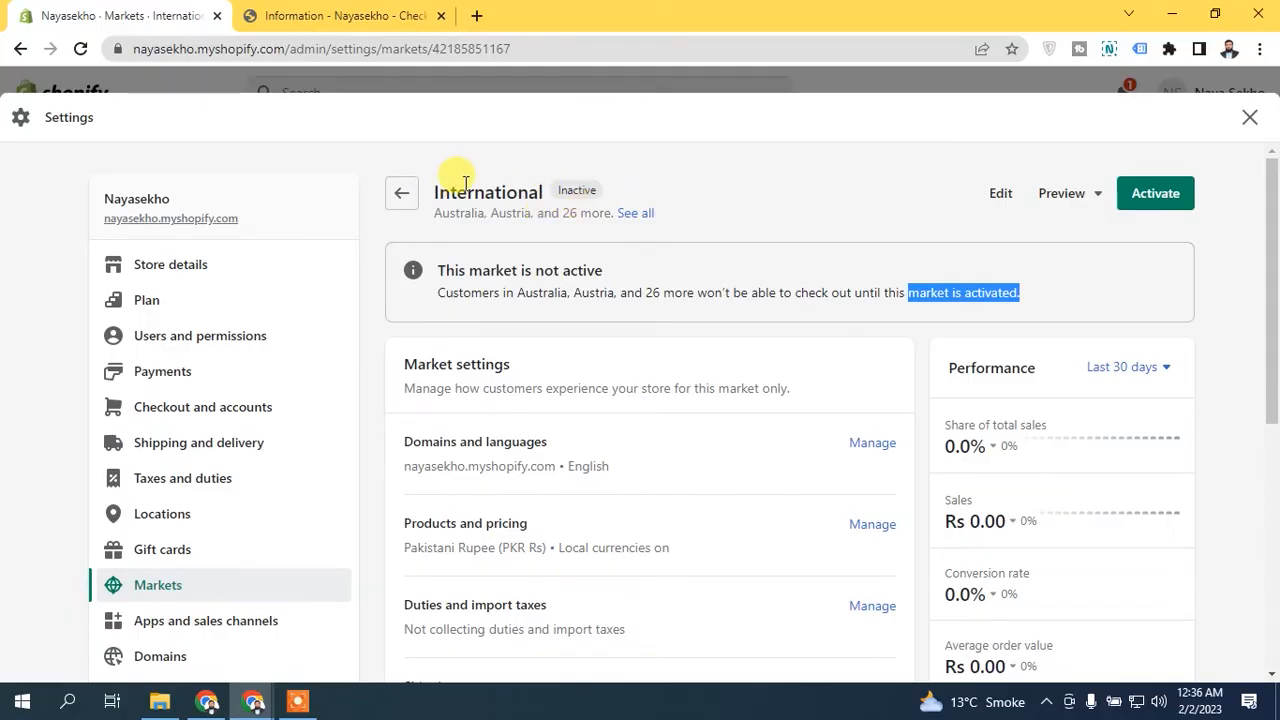
- Examine the International market's shipping countries and Australia's shipping rate details, and return to the market's page
drag(1270, 286, 1272, 351)
click(884, 537)
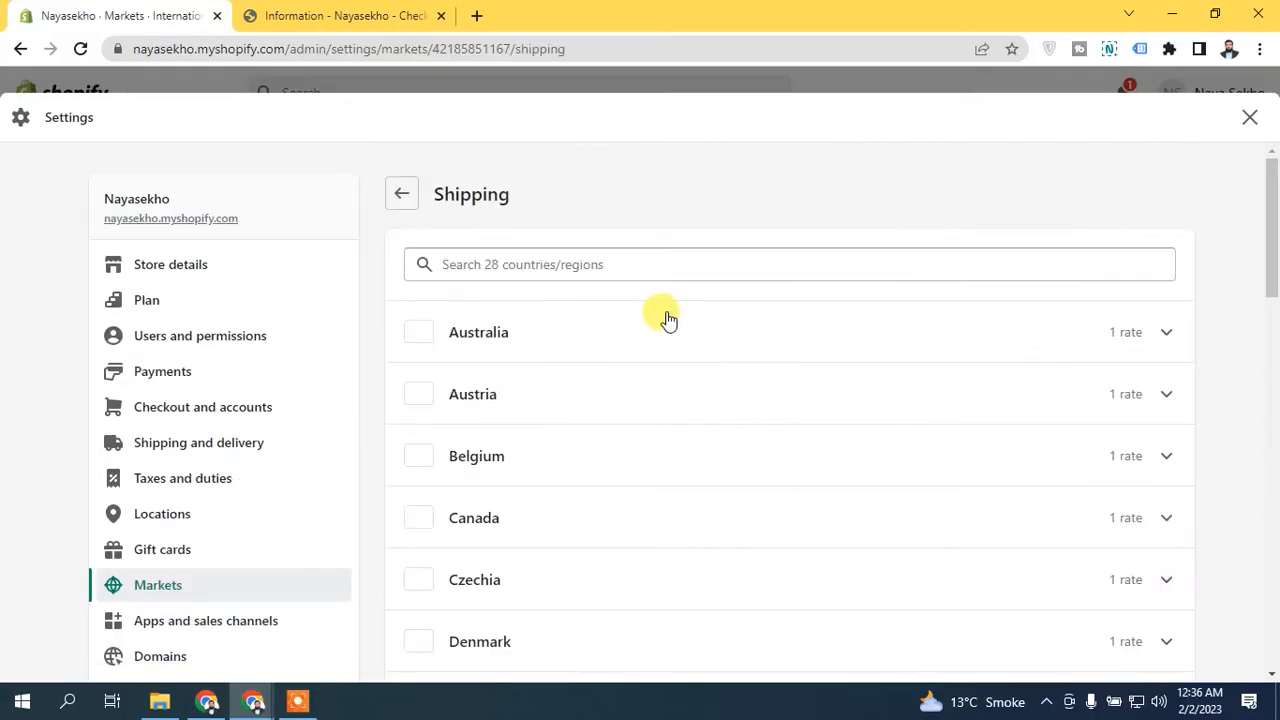
mouse_move(1271, 200)
mouse_down()
mouse_move(1275, 700)
mouse_move(1271, 190)
mouse_up()
click(401, 193)
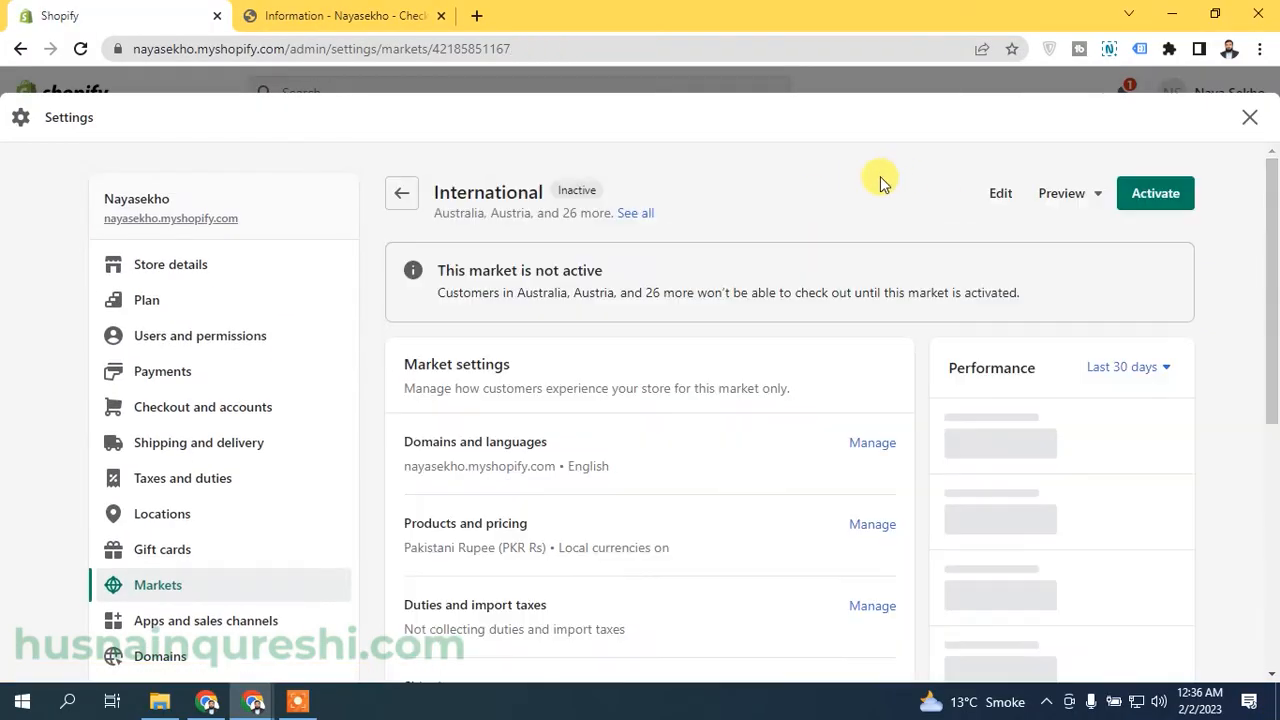
scroll(890, 390, down, 5)
click(872, 194)
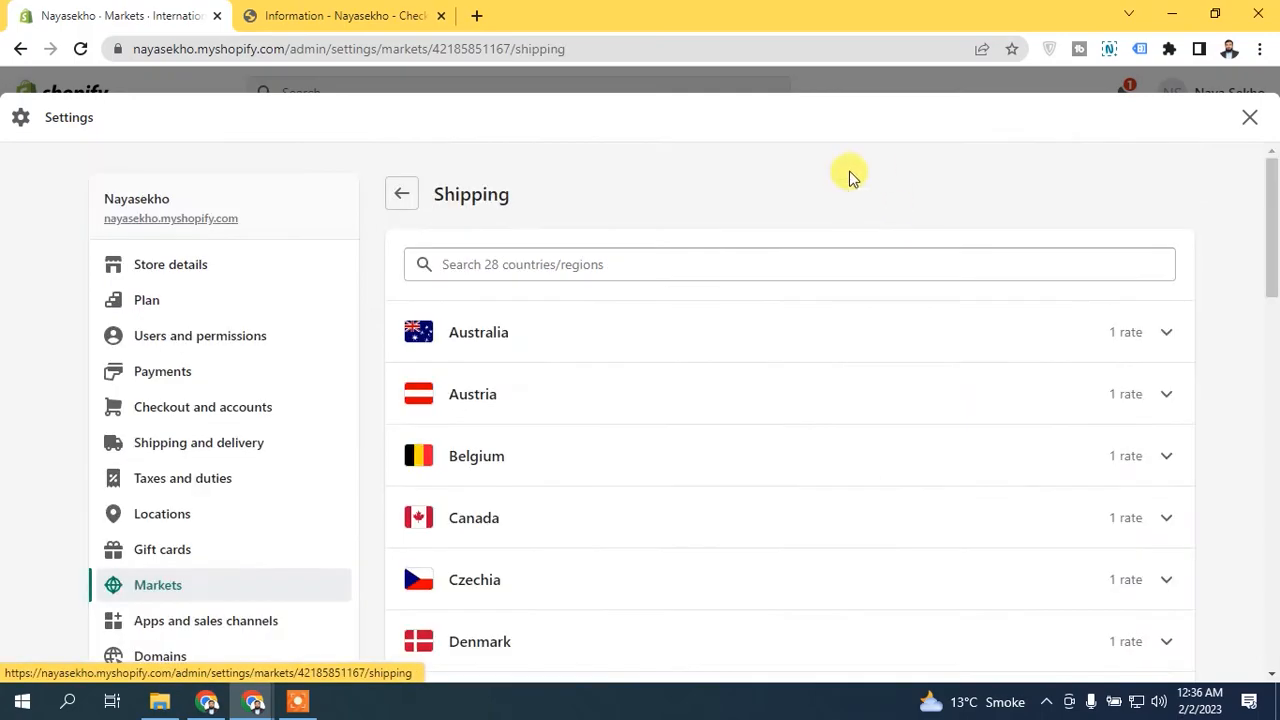
click(1166, 333)
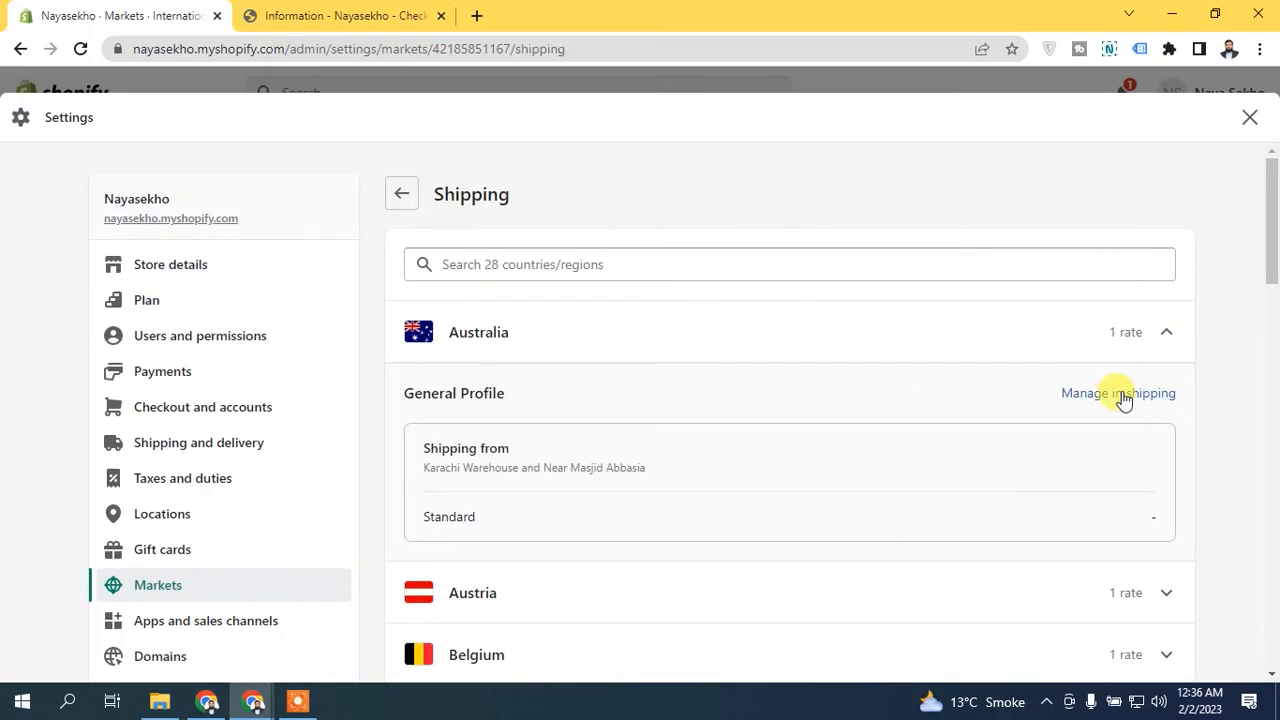
click(1168, 331)
scroll(921, 278, down, 3)
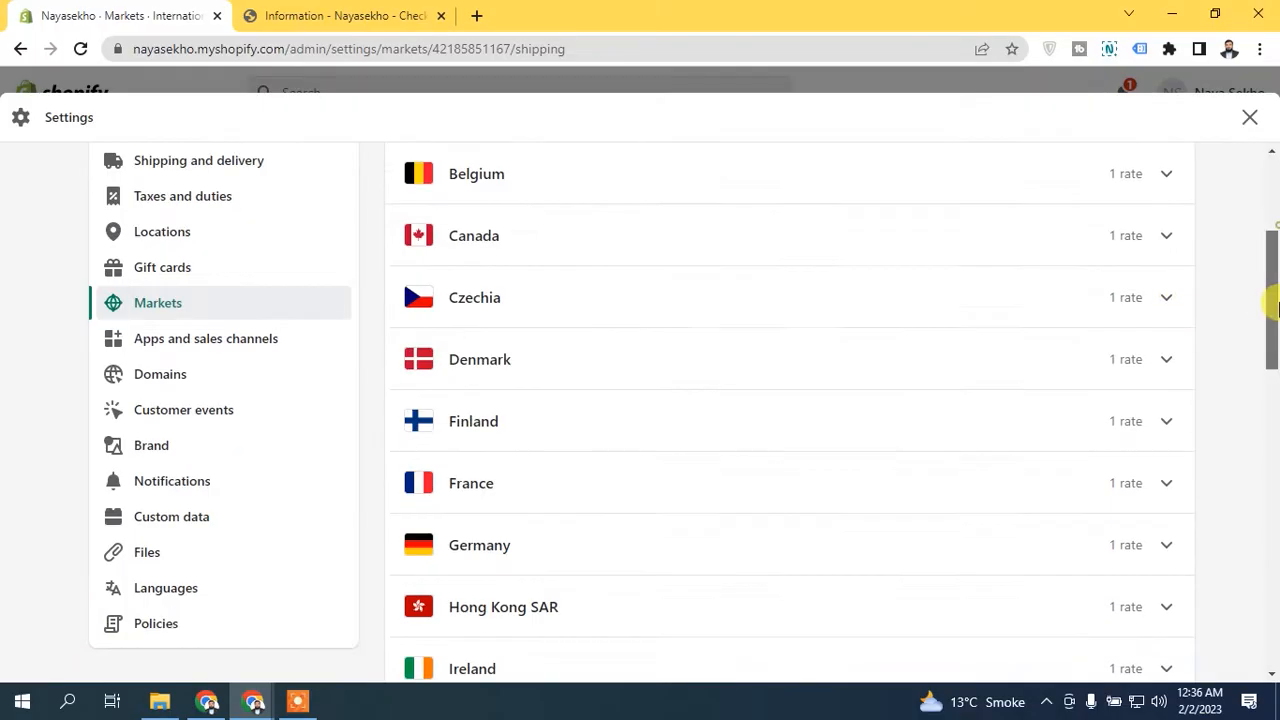
drag(1262, 372, 1271, 134)
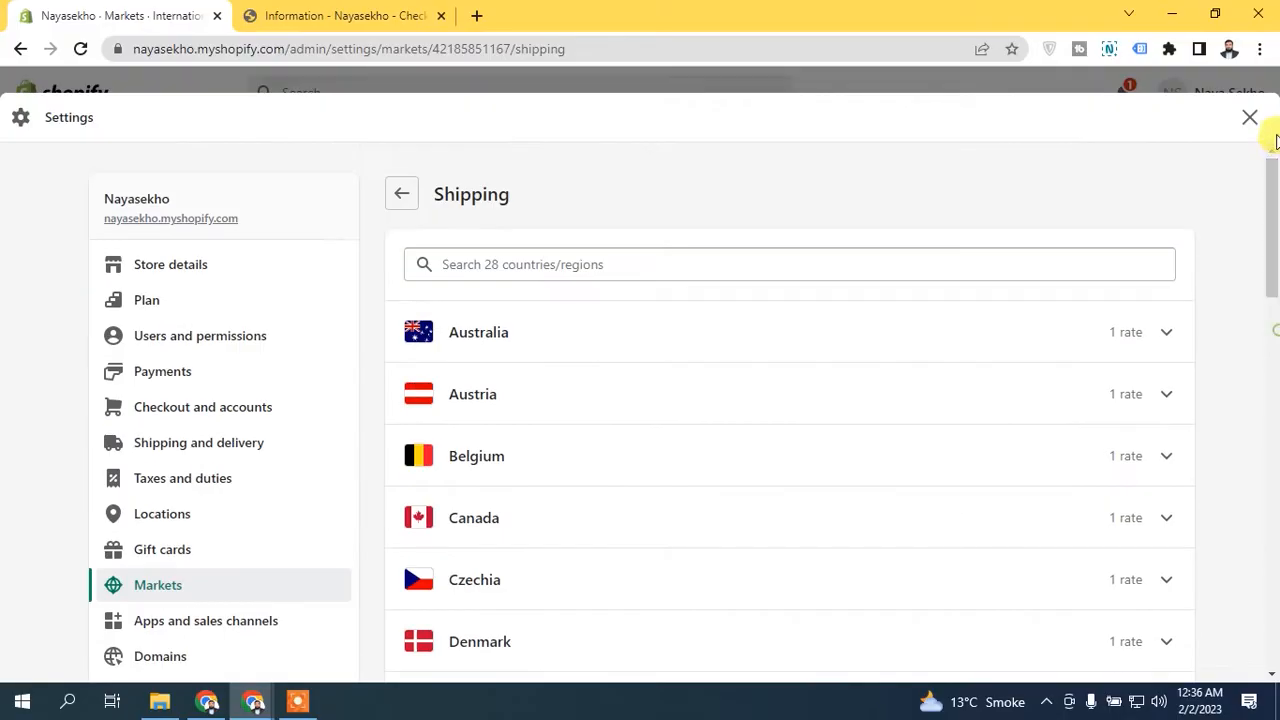
click(400, 194)
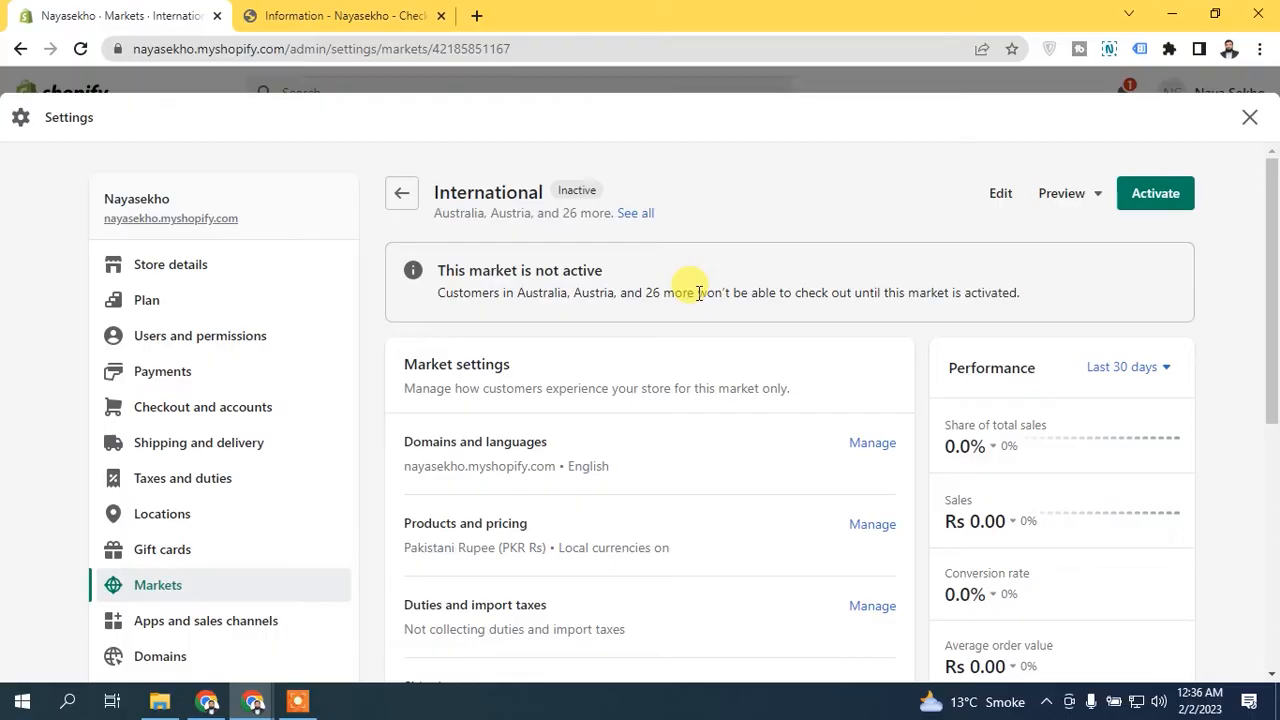
- Activate the International market and review the localized experience recommendations
click(1140, 200)
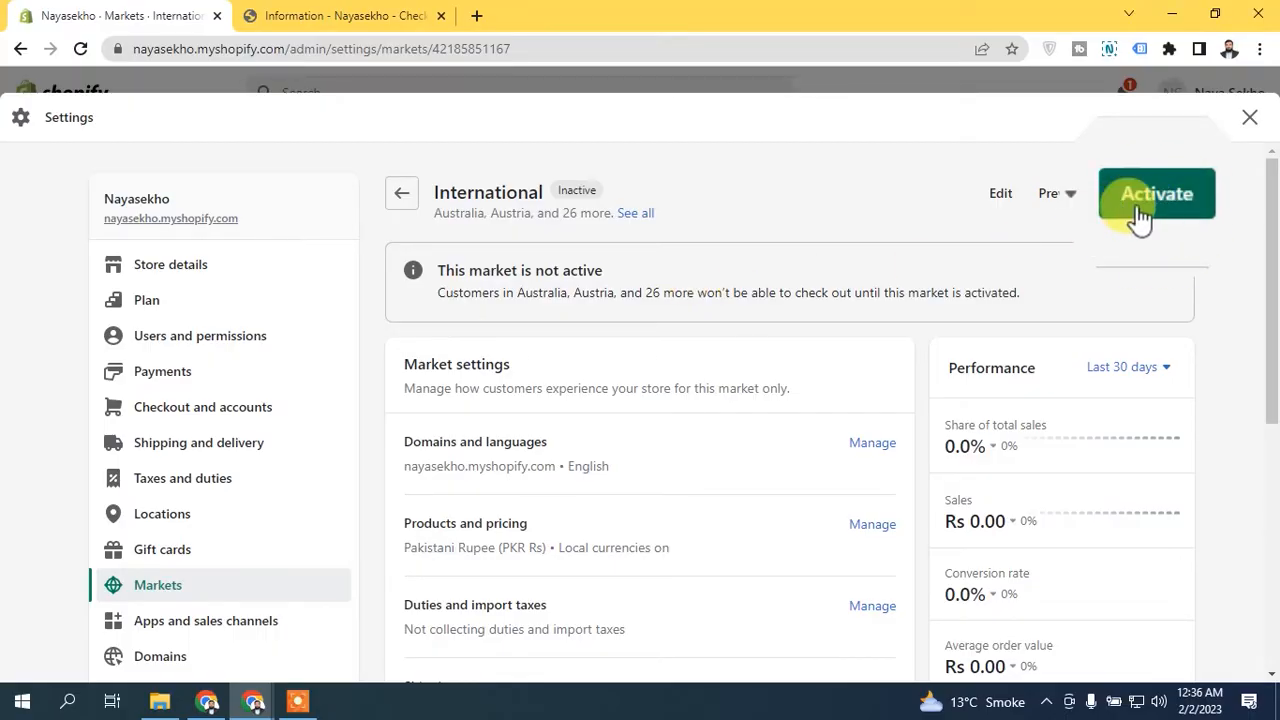
click(1180, 206)
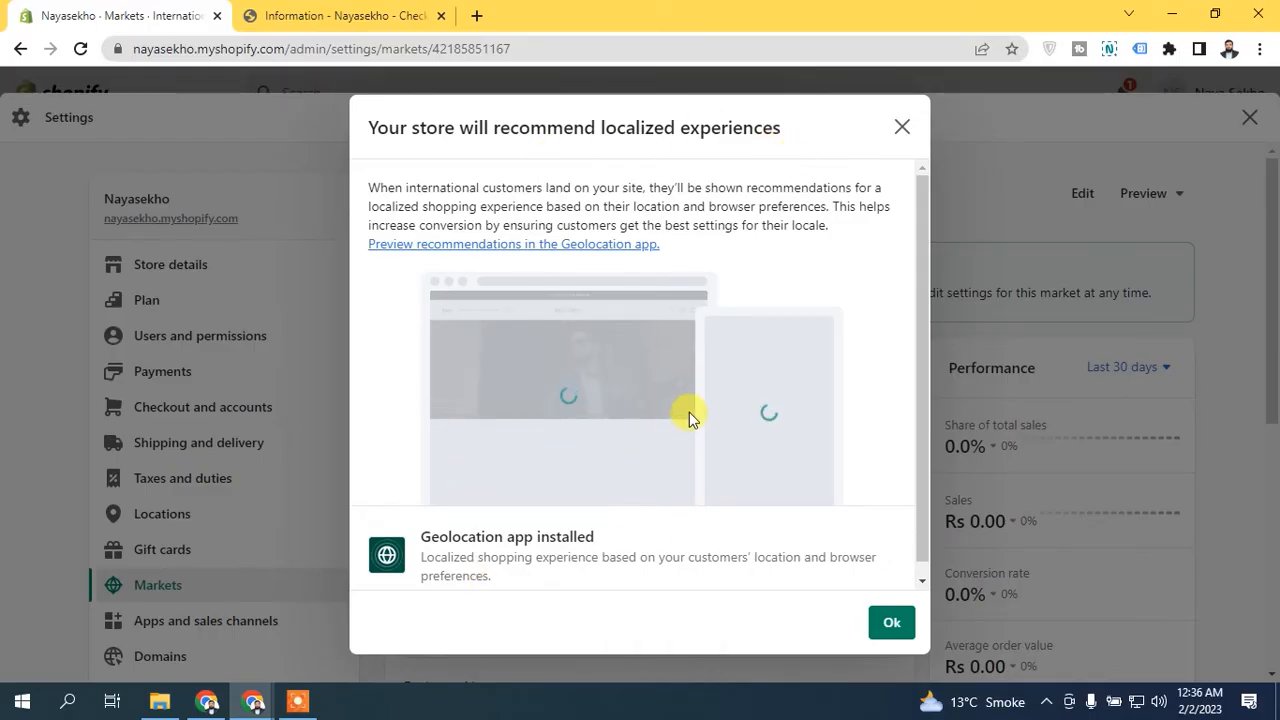
scroll(926, 447, down, 1)
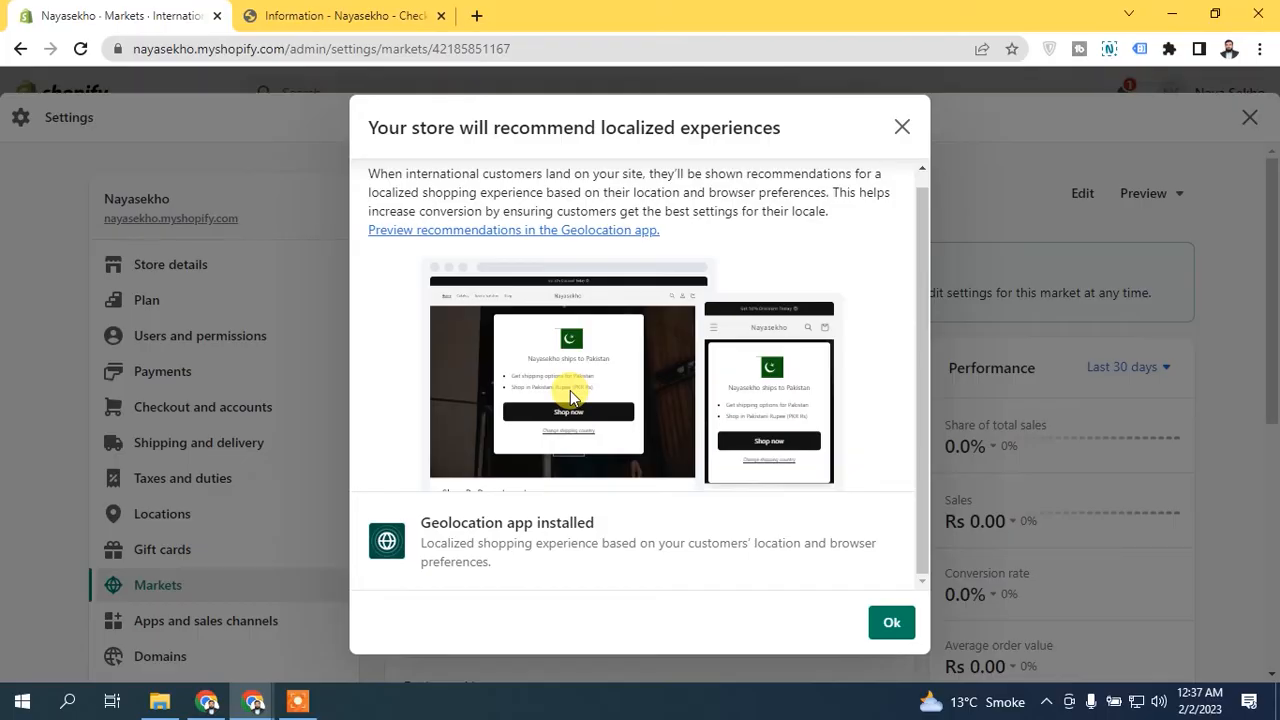
- Dismiss the localized experience notice, remove Israel from the International market's countries/regions, and save the market
click(892, 624)
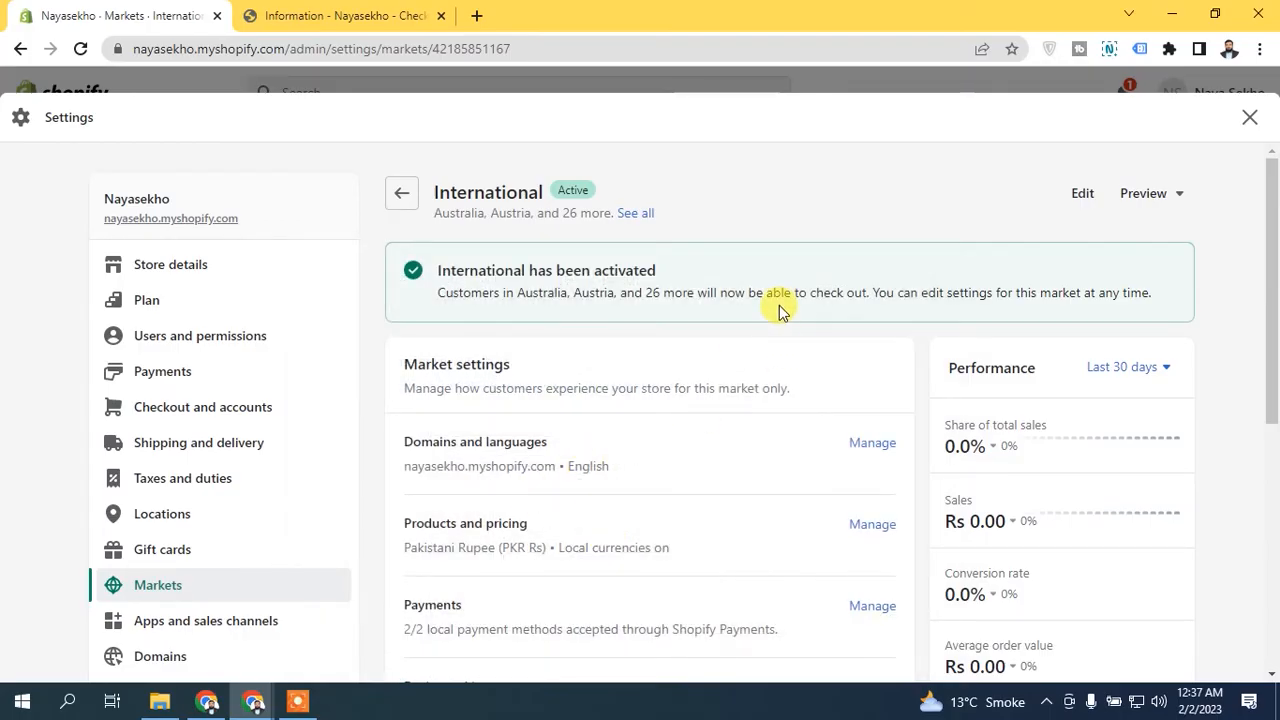
click(1086, 195)
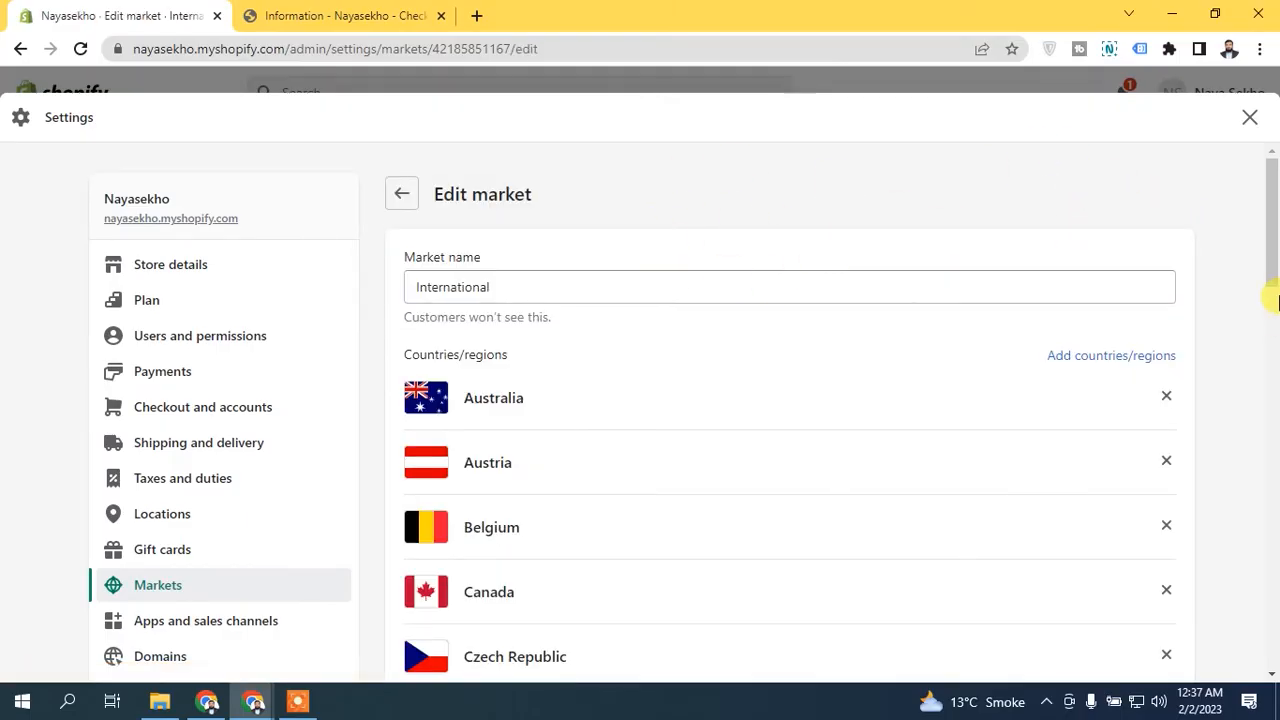
drag(1275, 300, 1271, 418)
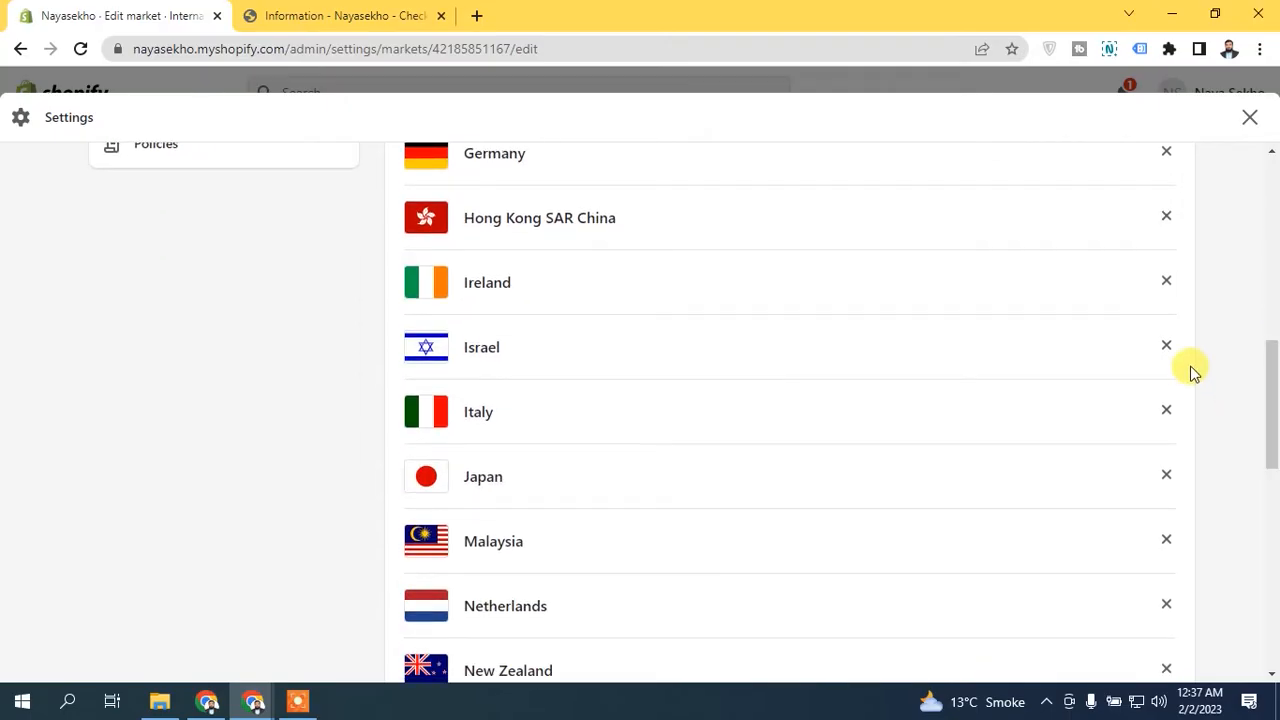
click(1166, 347)
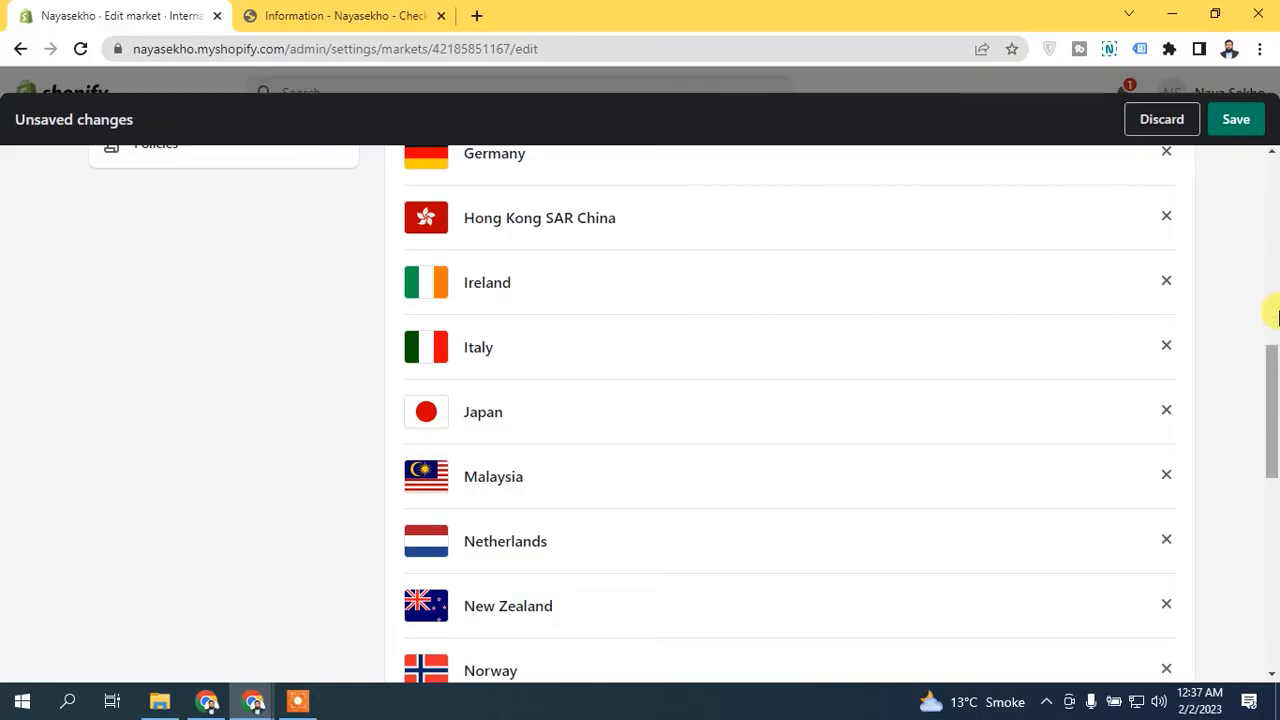
drag(1271, 350, 1268, 157)
click(1236, 119)
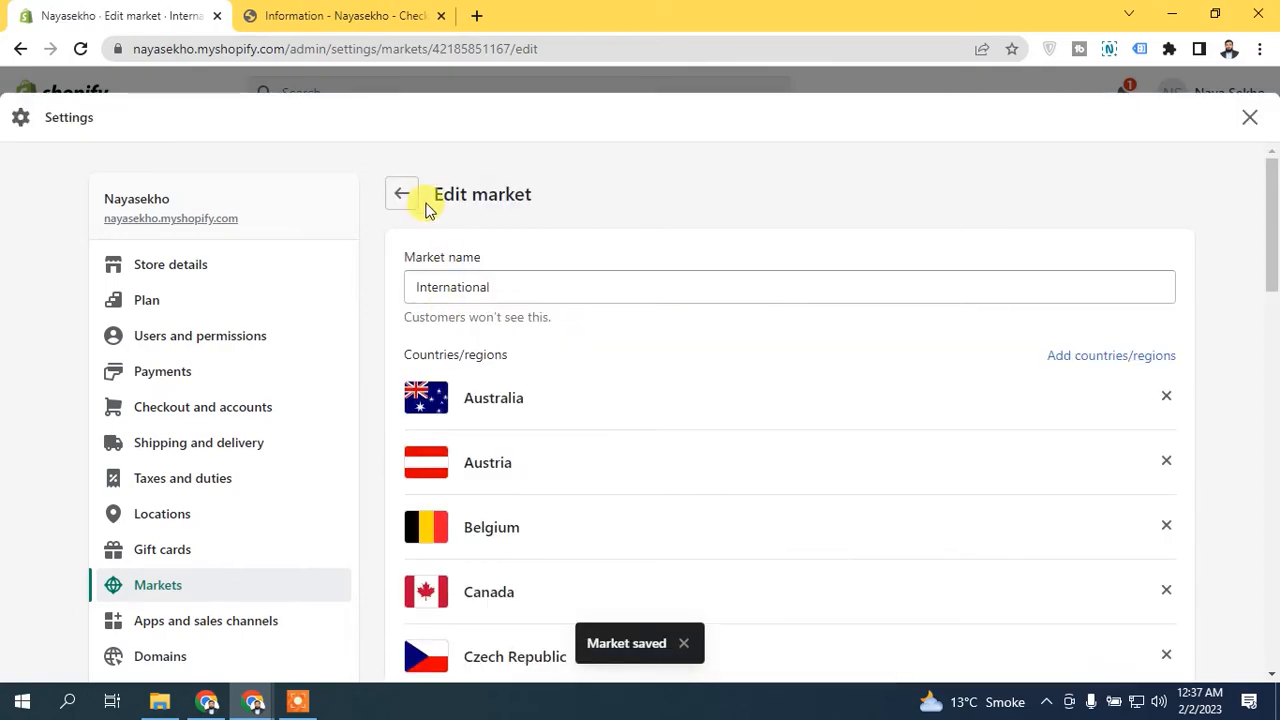
- Review the International market's domain, subfolder and language options under Domains and languages, and return to the market's page
click(403, 196)
scroll(1277, 275, down, 1)
scroll(686, 194, up, 1)
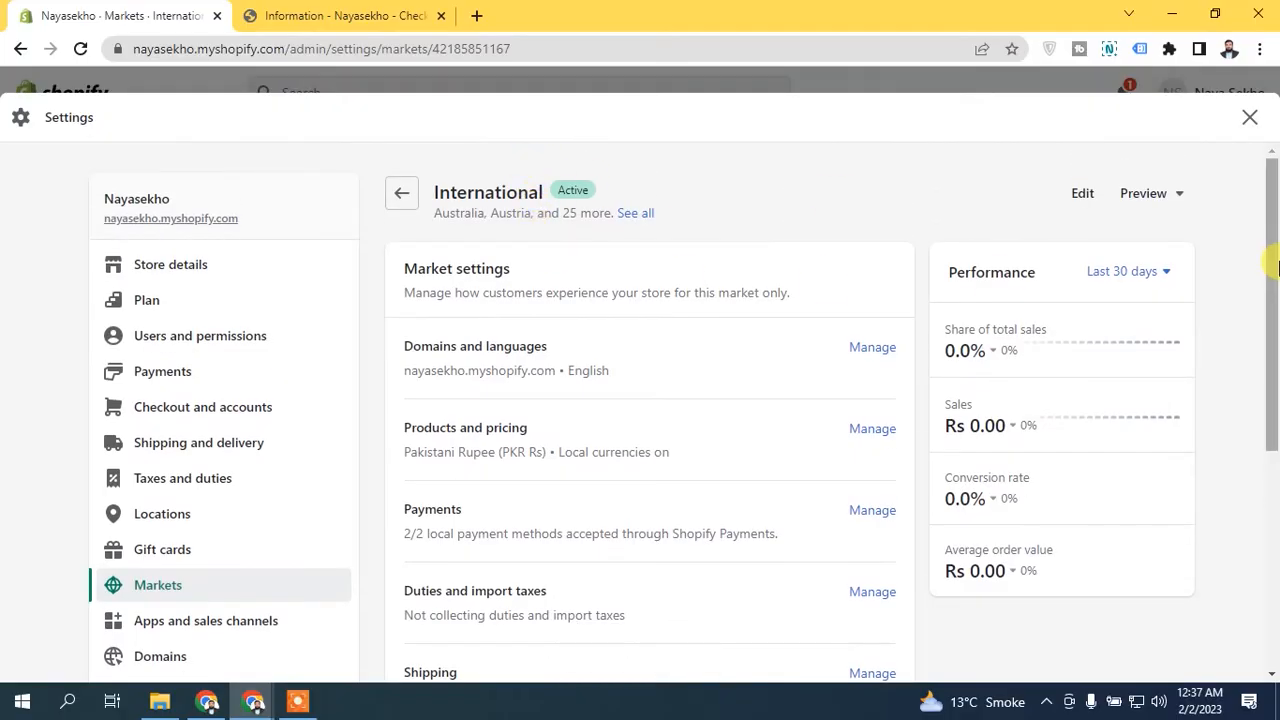
scroll(575, 257, down, 2)
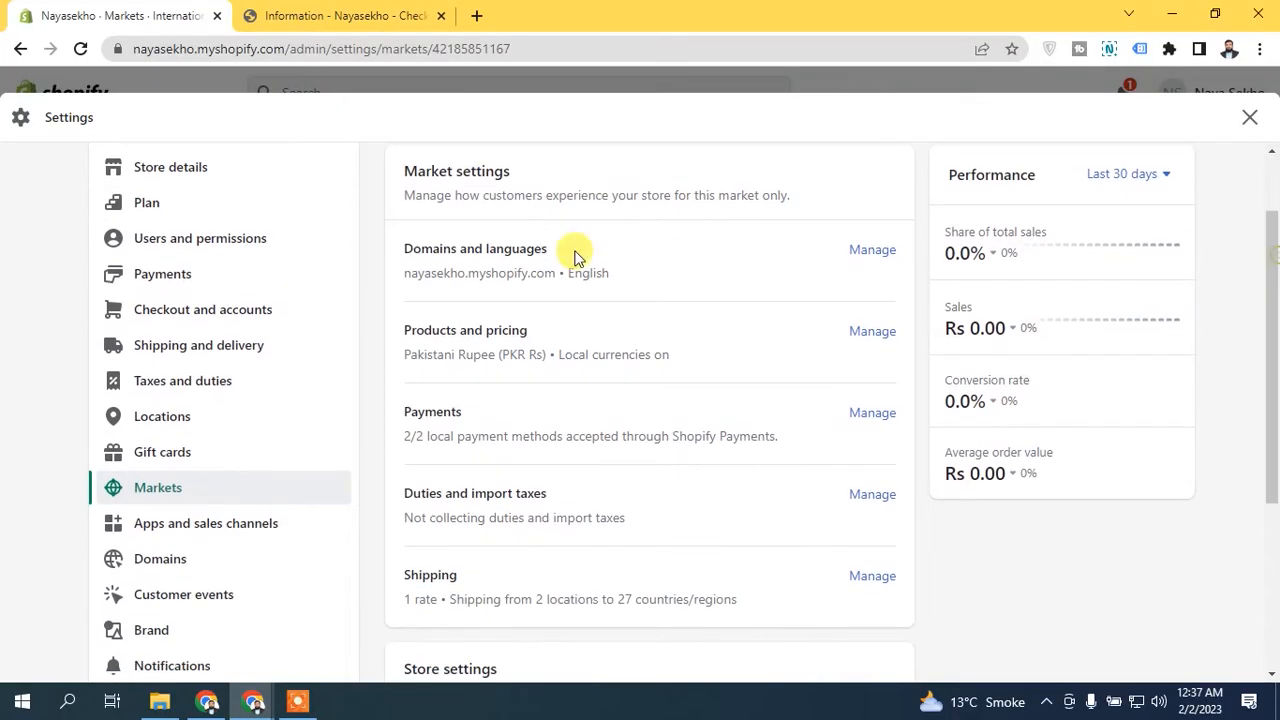
click(872, 249)
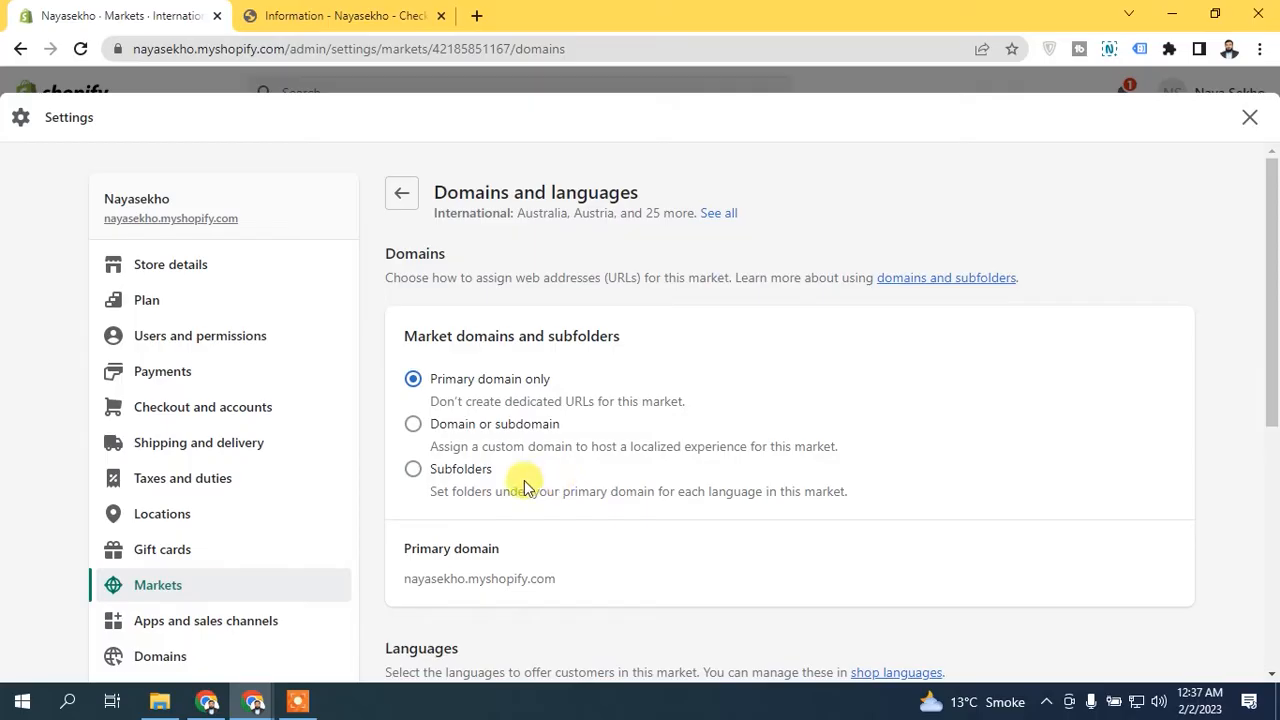
scroll(1180, 397, down, 2)
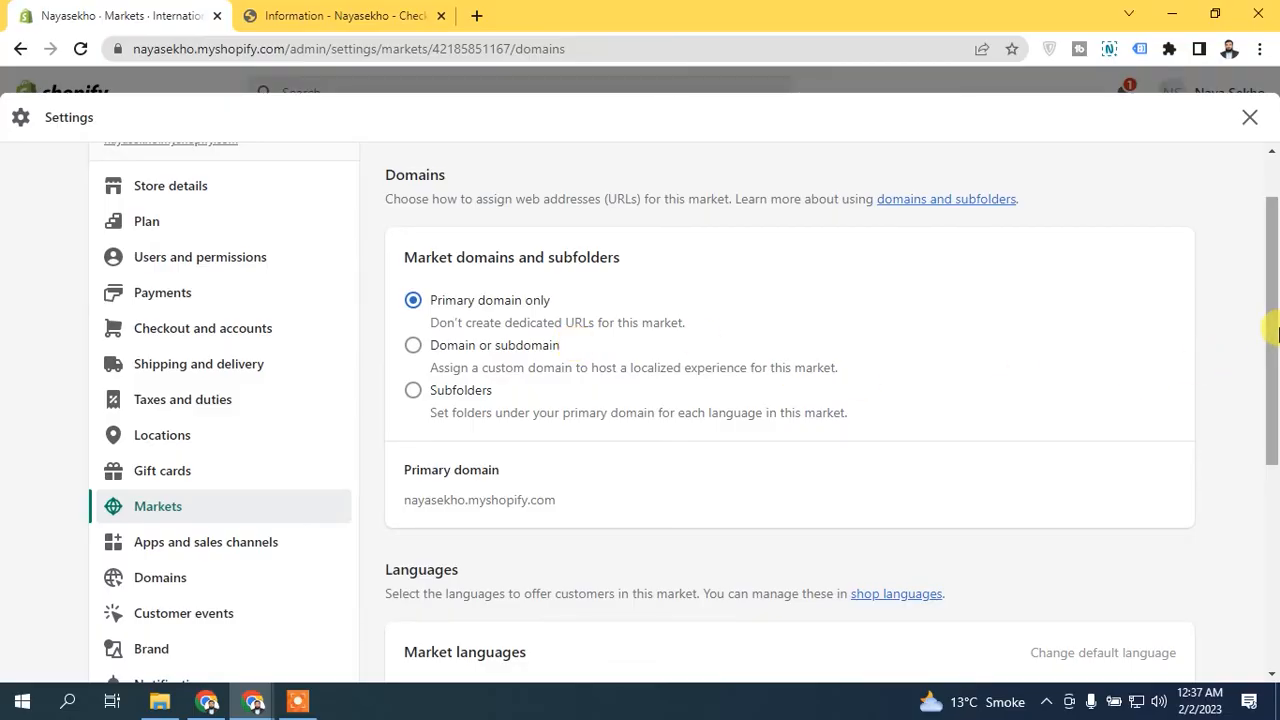
scroll(660, 440, down, 3)
scroll(990, 565, down, 2)
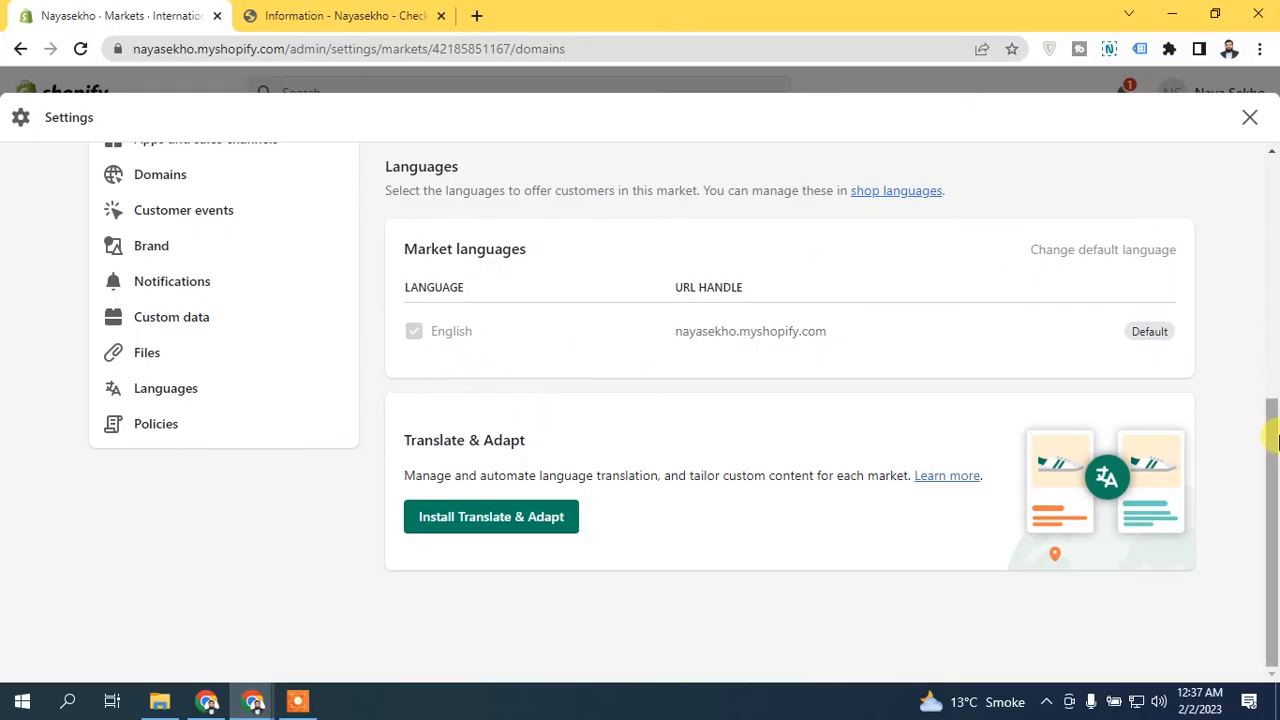
drag(1273, 440, 1275, 220)
scroll(337, 251, up, 1)
click(392, 196)
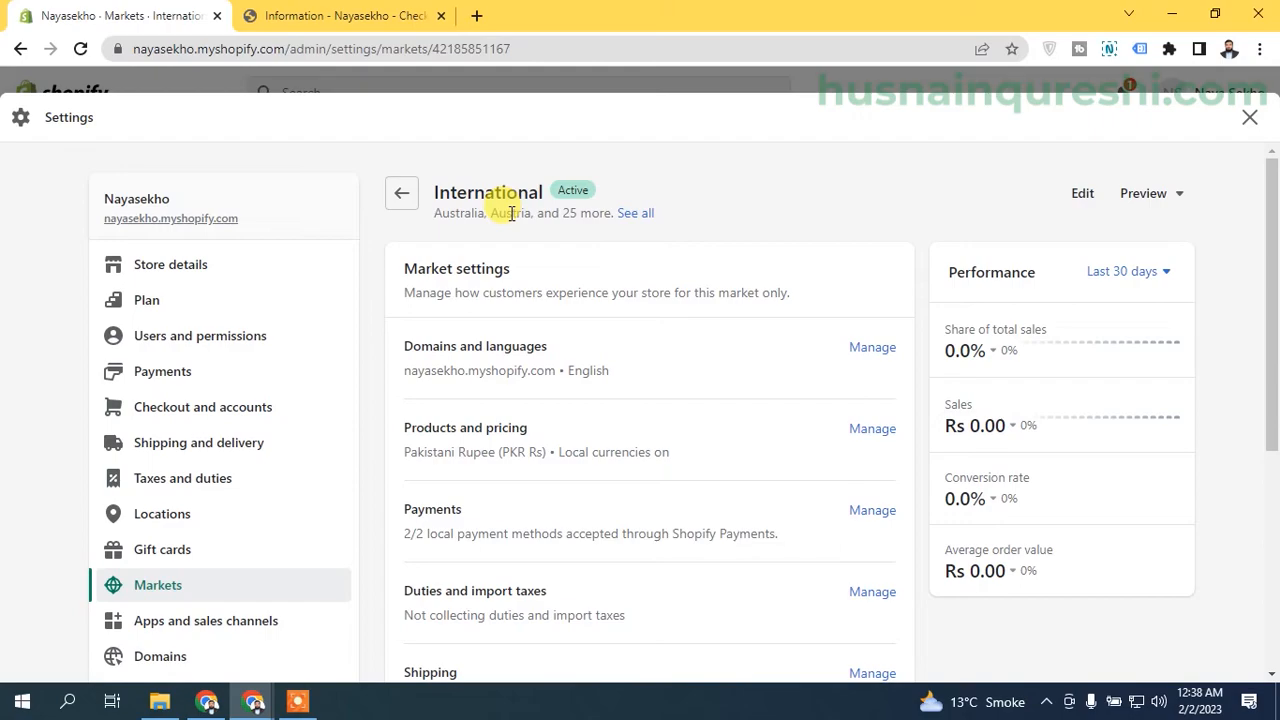
- Review the International market's remaining settings, the store-wide tax settings and the options to deactivate or remove the market
scroll(530, 300, down, 2)
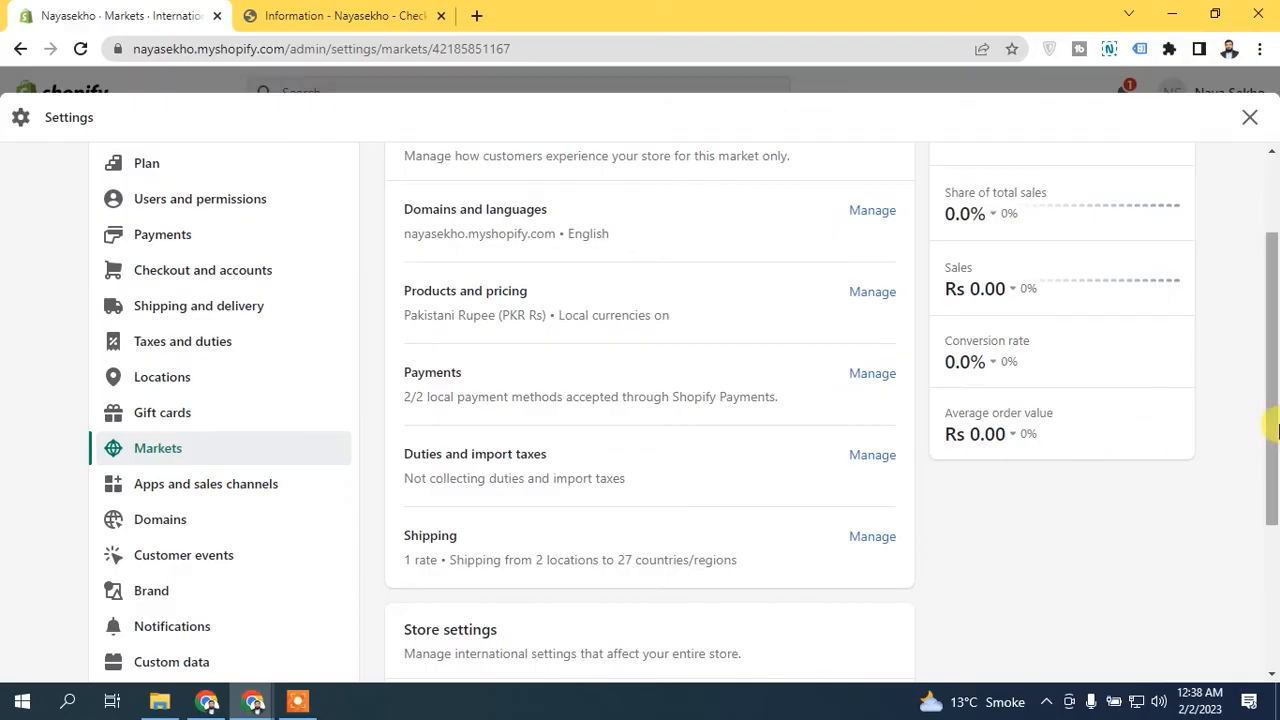
scroll(1275, 425, down, 1)
scroll(1275, 425, down, 1)
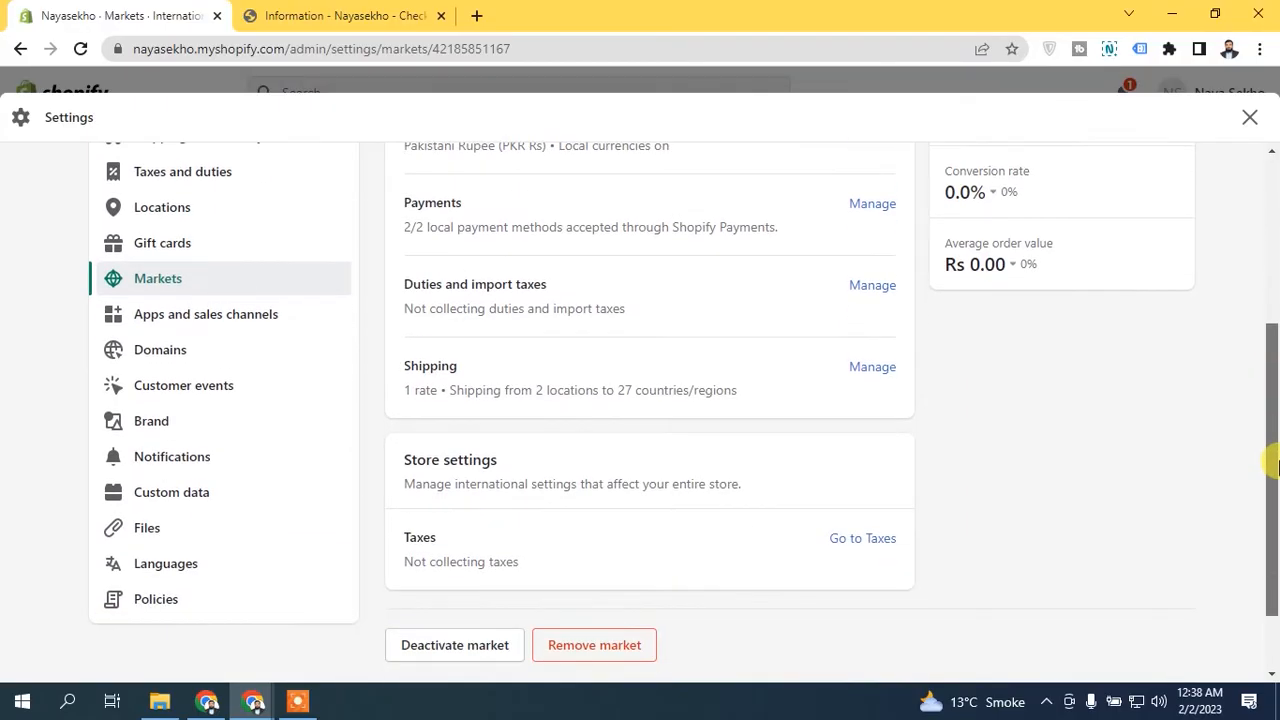
scroll(495, 430, down, 1)
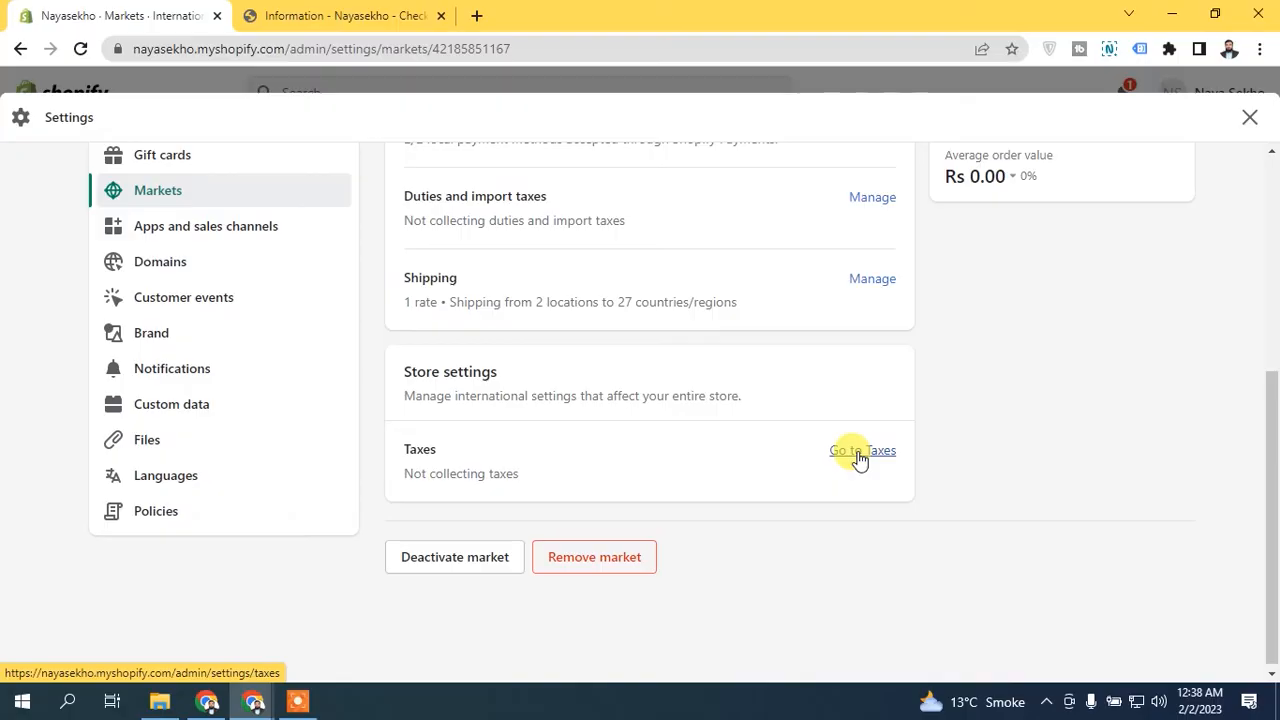
drag(1271, 523, 735, 165)
- Return to the Markets overview and check the listed markets and the recommendation to add United States
click(405, 191)
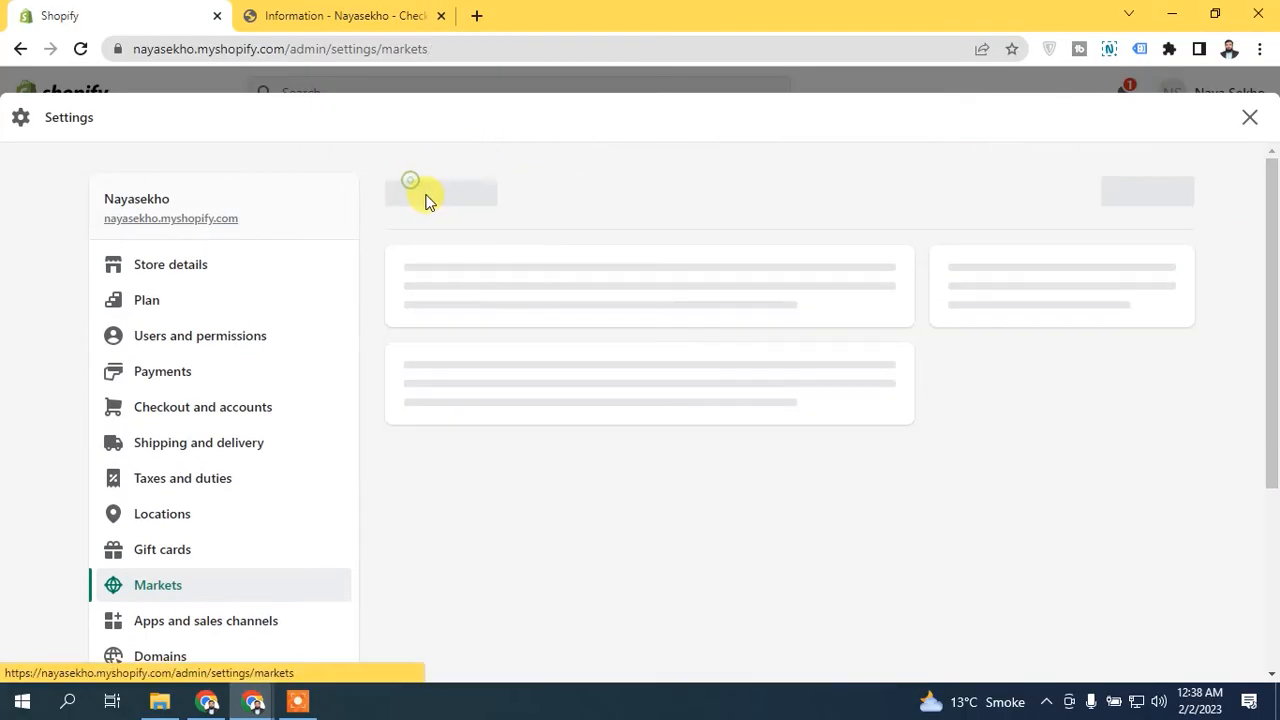
scroll(600, 330, down, 1)
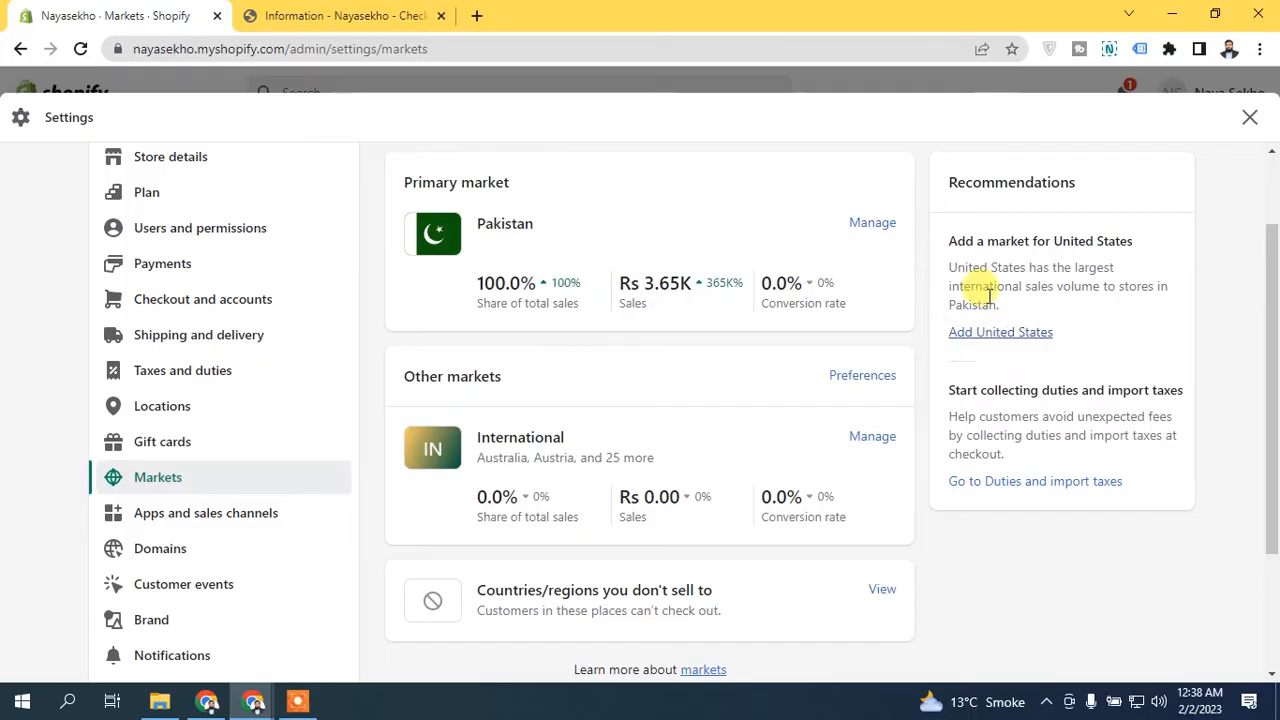
scroll(1276, 320, up, 1)
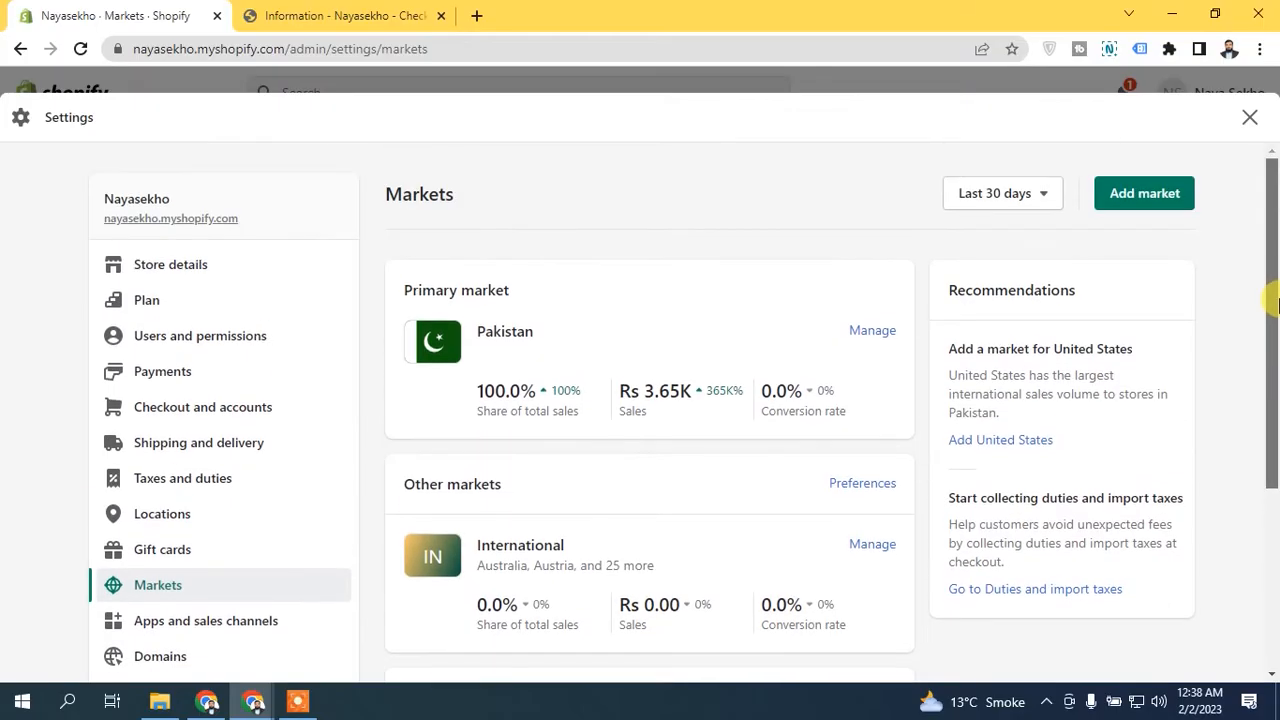
- Start adding a new market and search its countries/regions for "unit"
click(1125, 194)
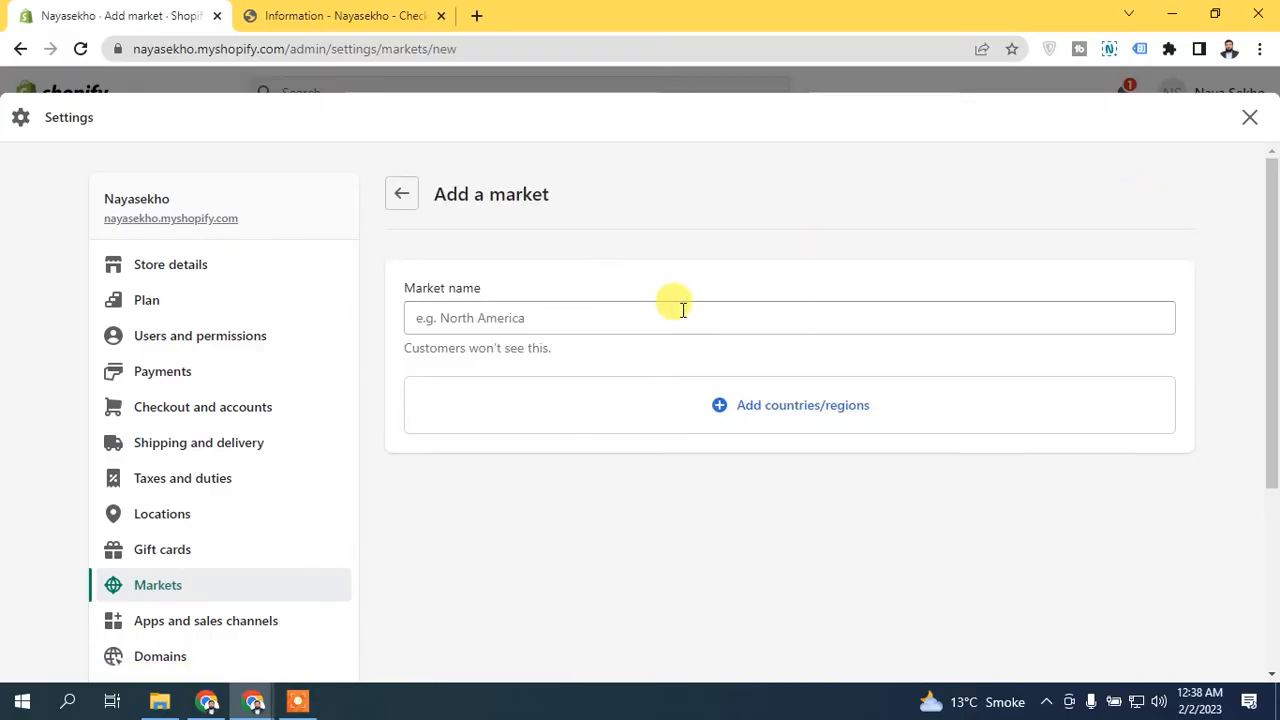
click(769, 420)
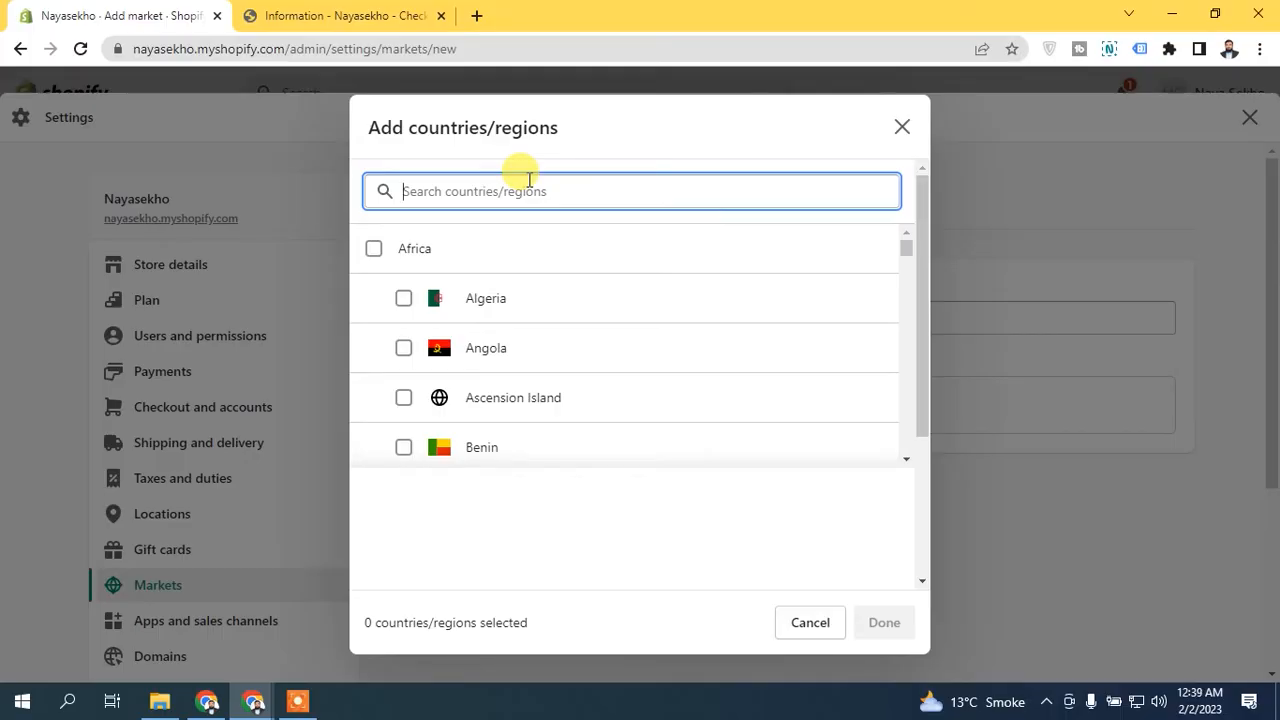
text(u)
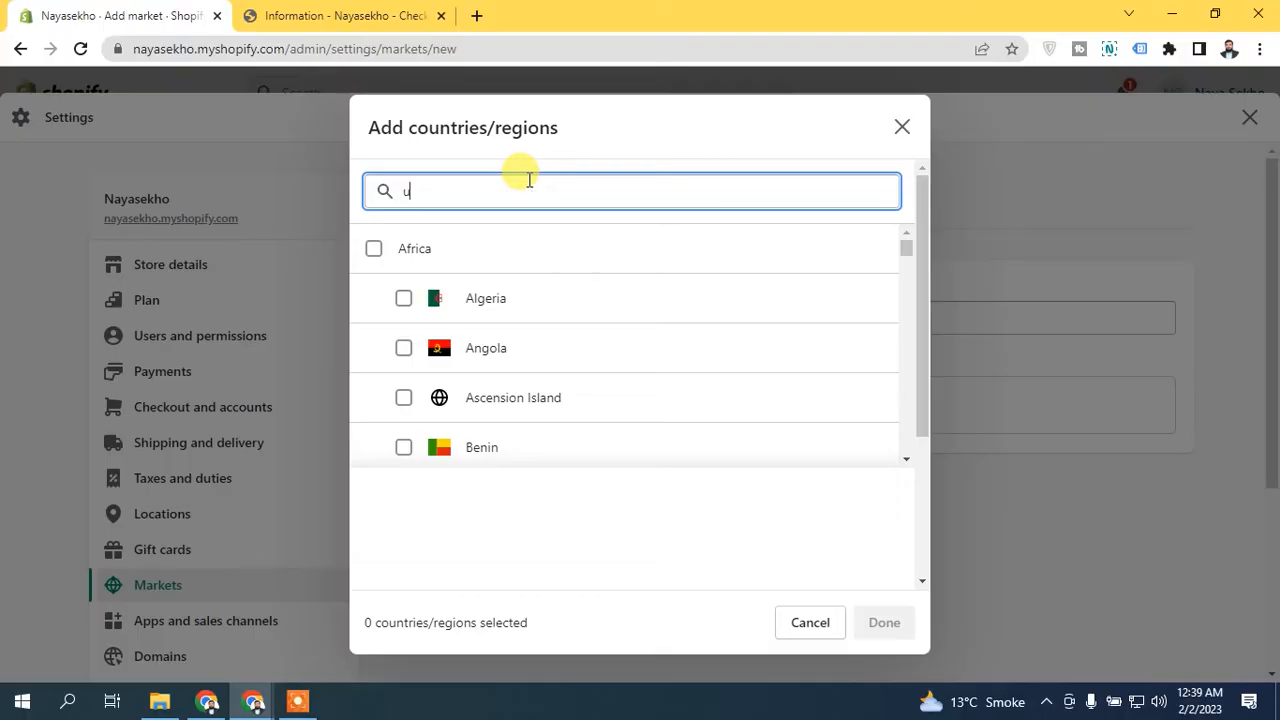
text(nitr)
key(BackSpace)
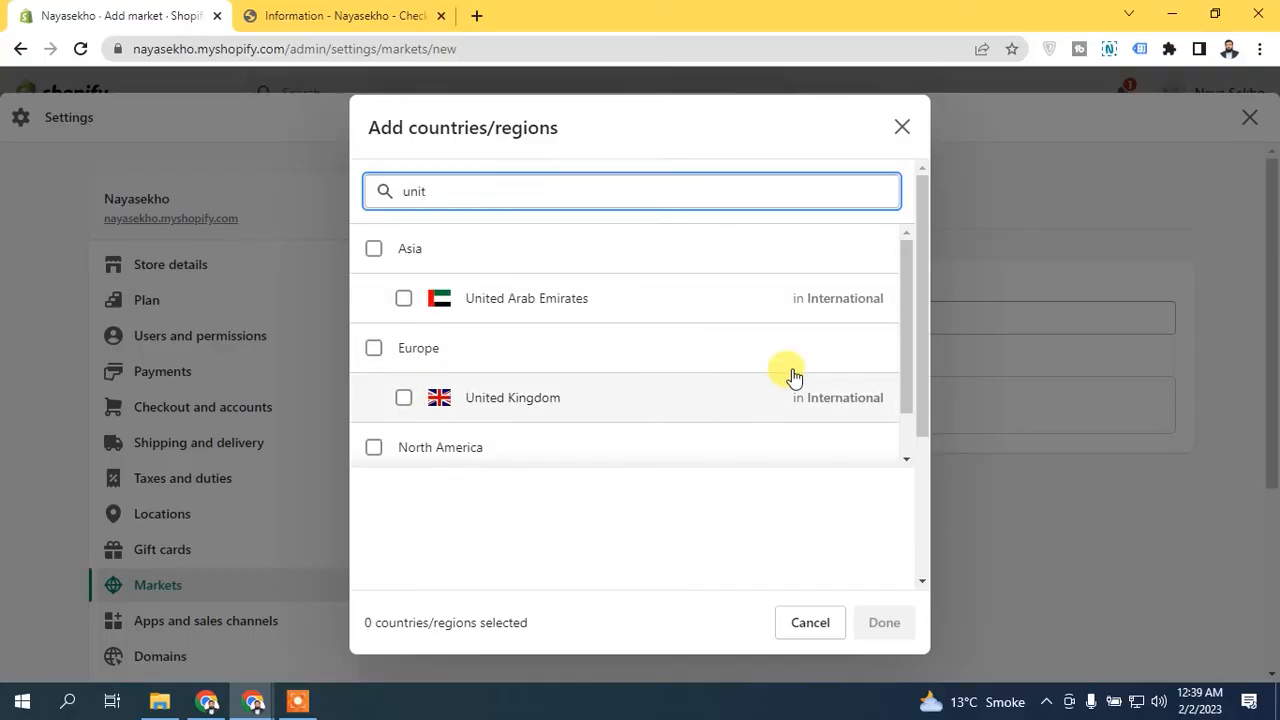
- Select only United States from the search results and add it to the new market
drag(906, 302, 918, 256)
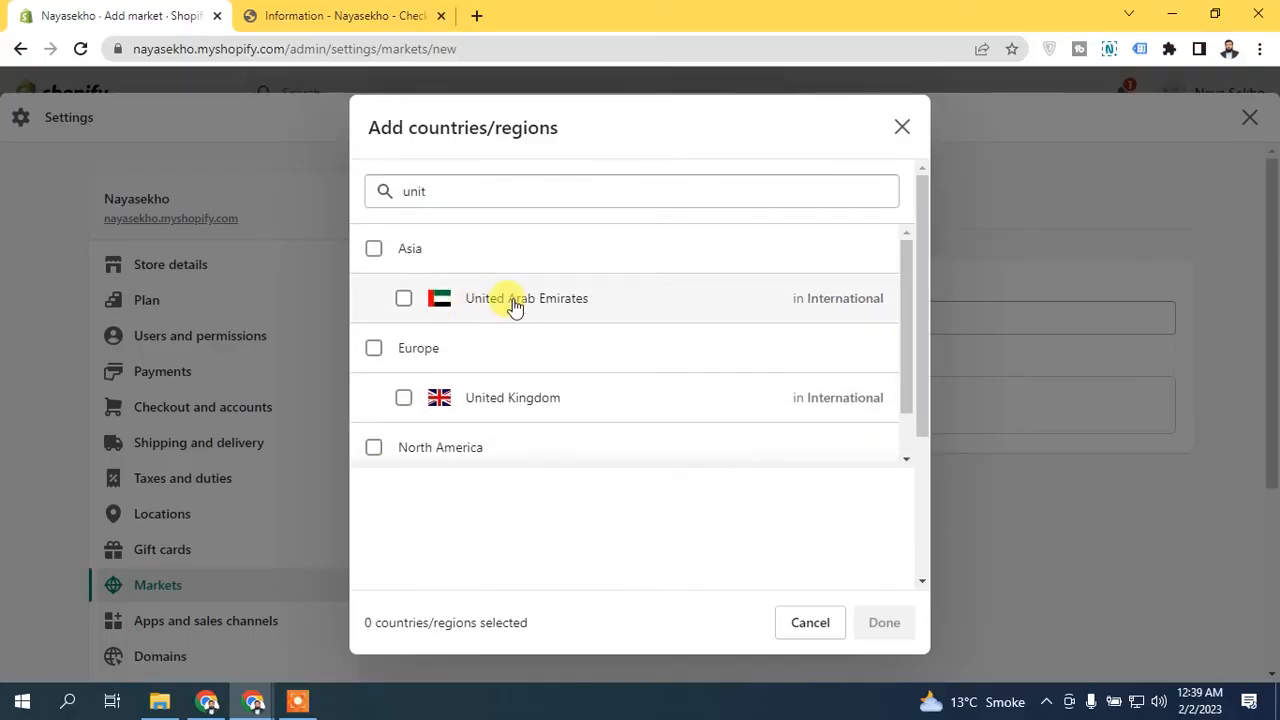
click(404, 300)
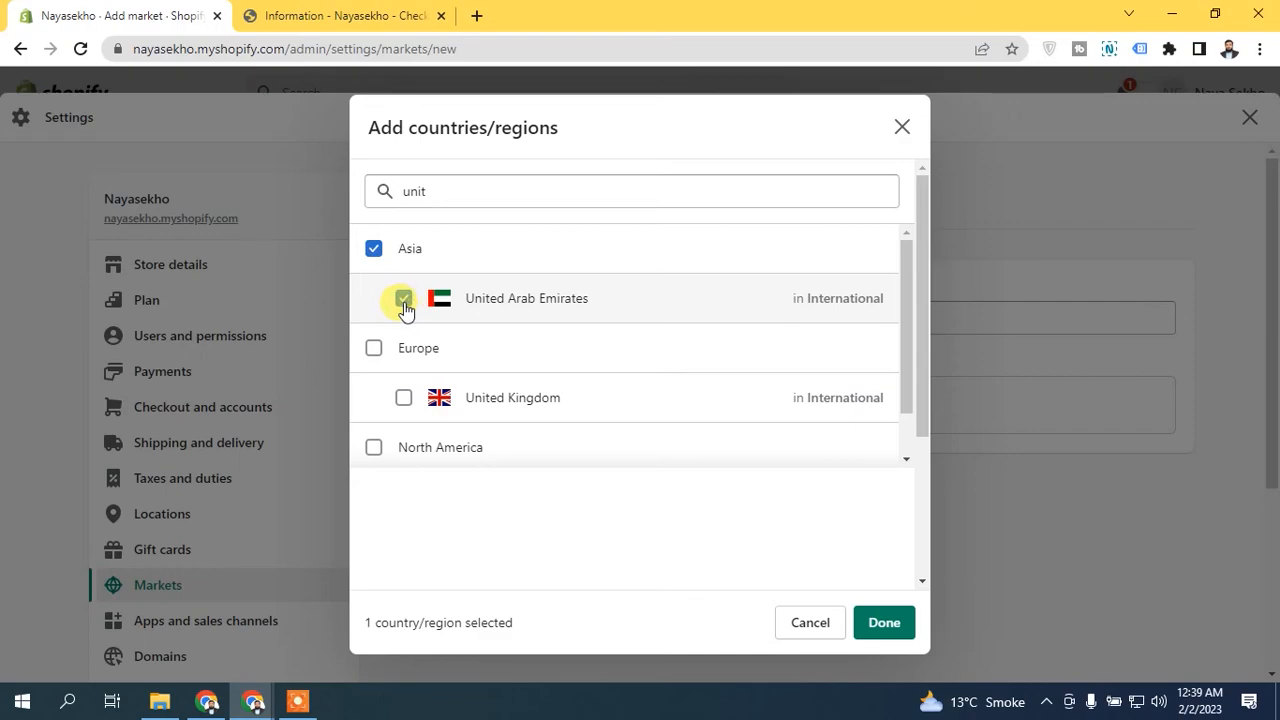
click(404, 300)
drag(903, 266, 905, 312)
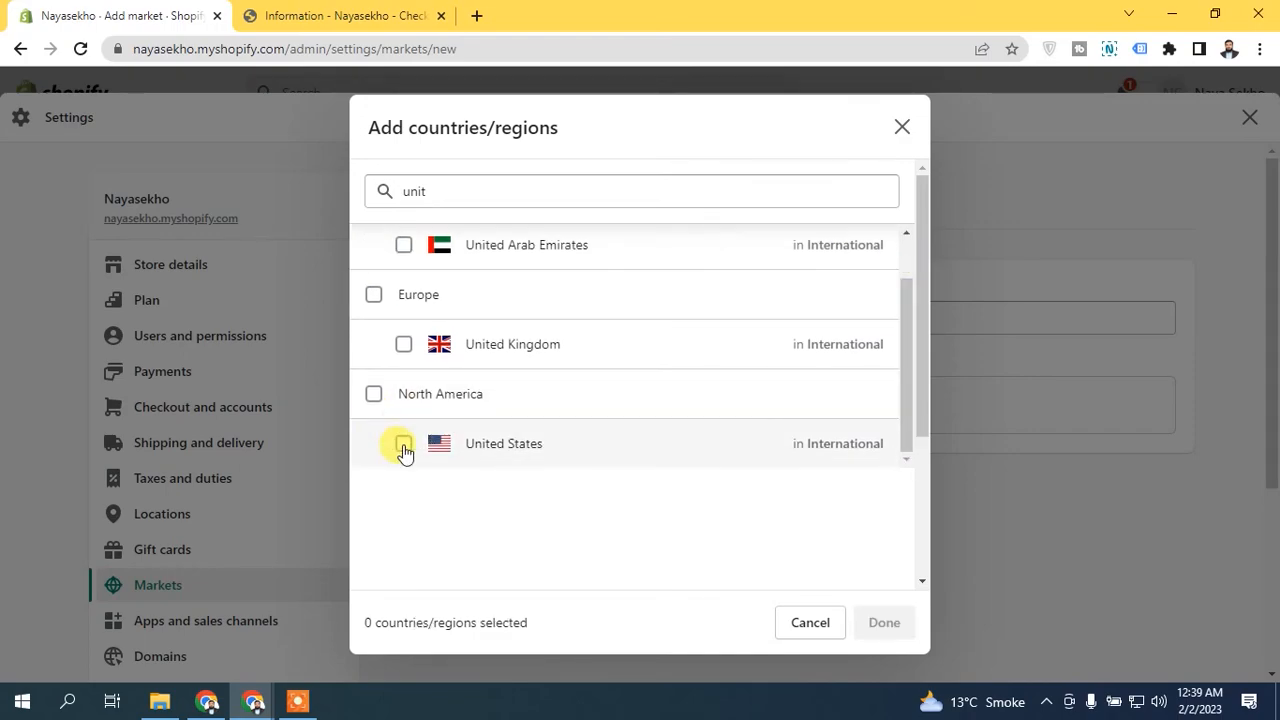
click(404, 449)
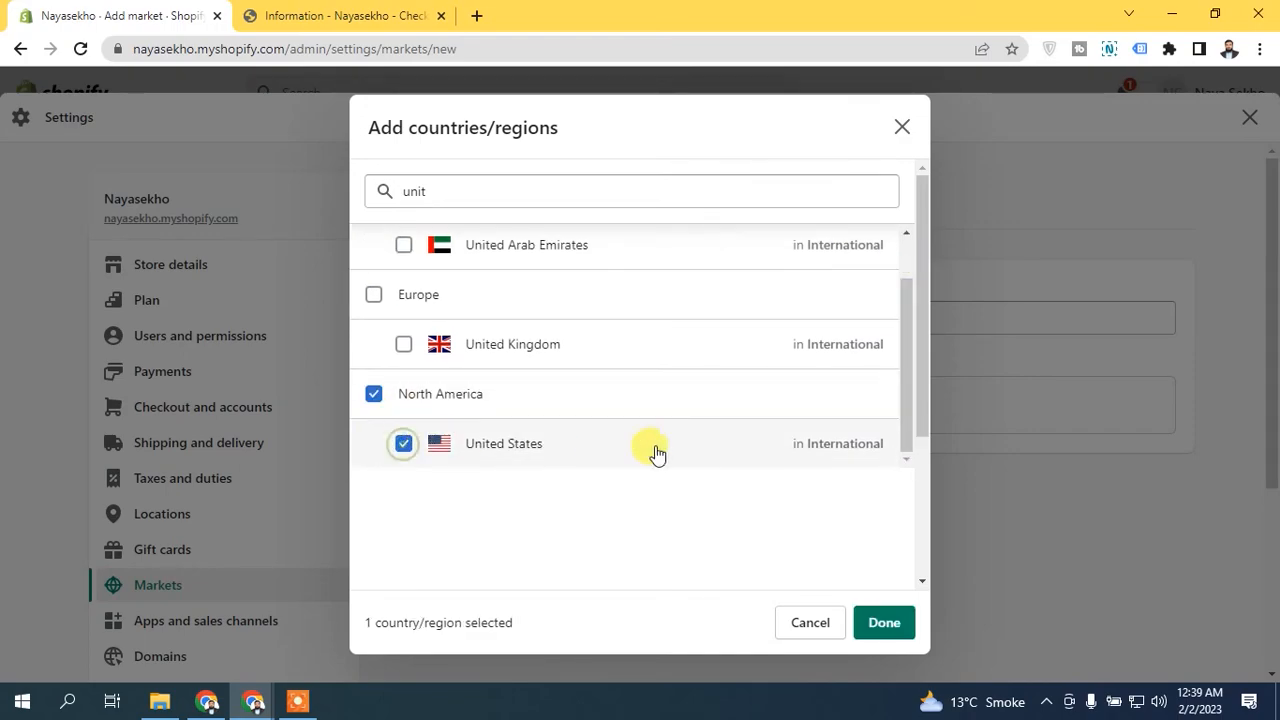
click(884, 622)
- Name the new market "United States" and save it
click(570, 314)
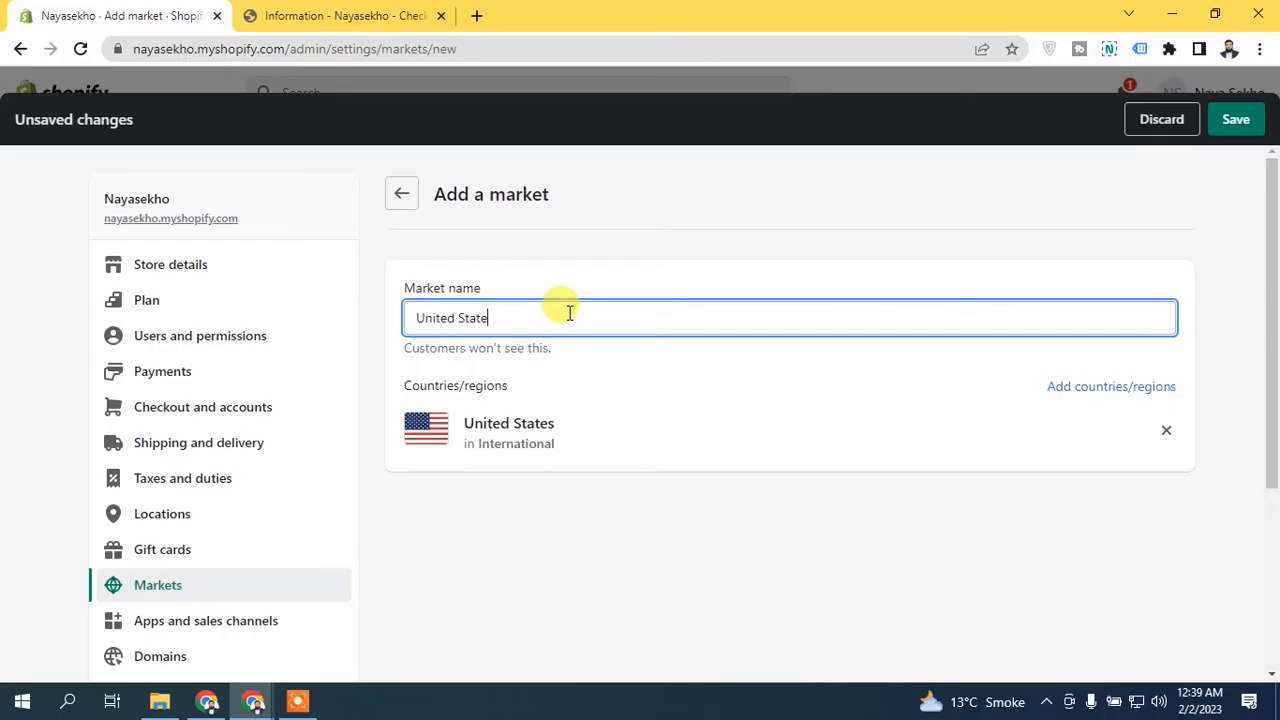
click(1234, 119)
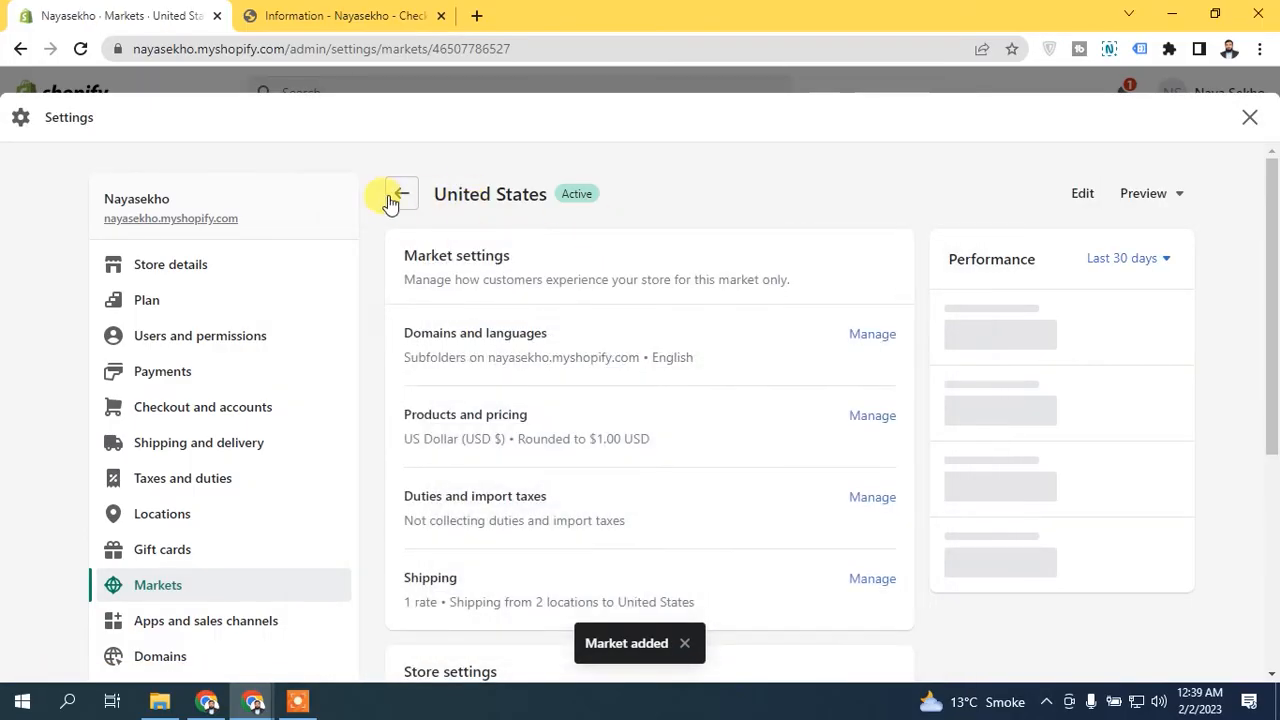
mouse_move(1276, 309)
mouse_down()
mouse_move(1275, 477)
mouse_move(1272, 290)
mouse_up()
- Return to the Markets overview and review the primary market alongside the International and United States markets
click(405, 194)
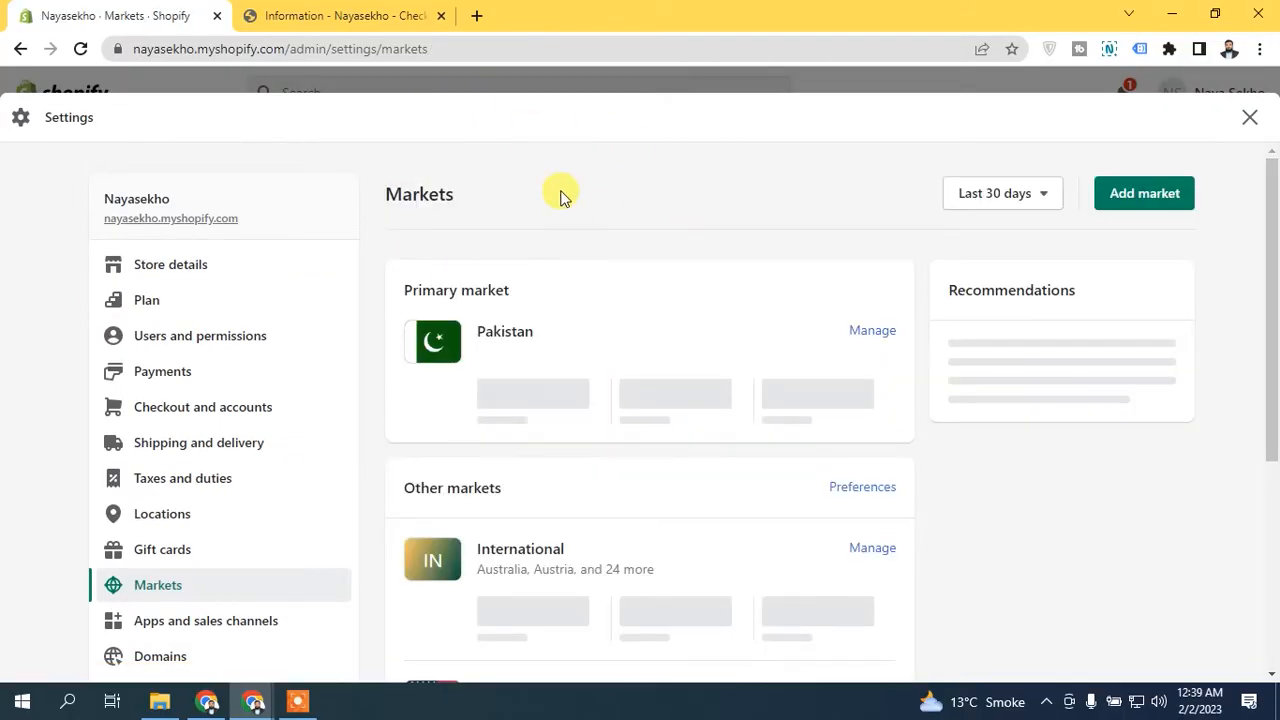
drag(1271, 263, 1266, 417)
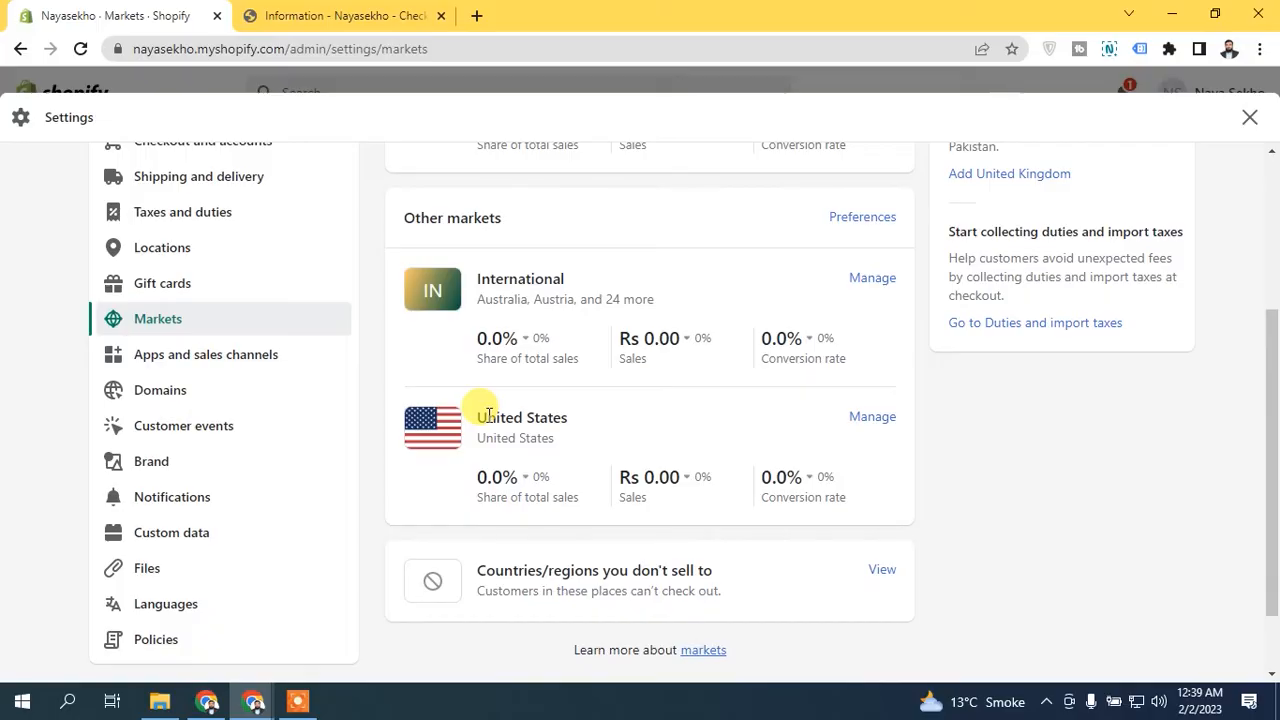
scroll(495, 380, up, 3)
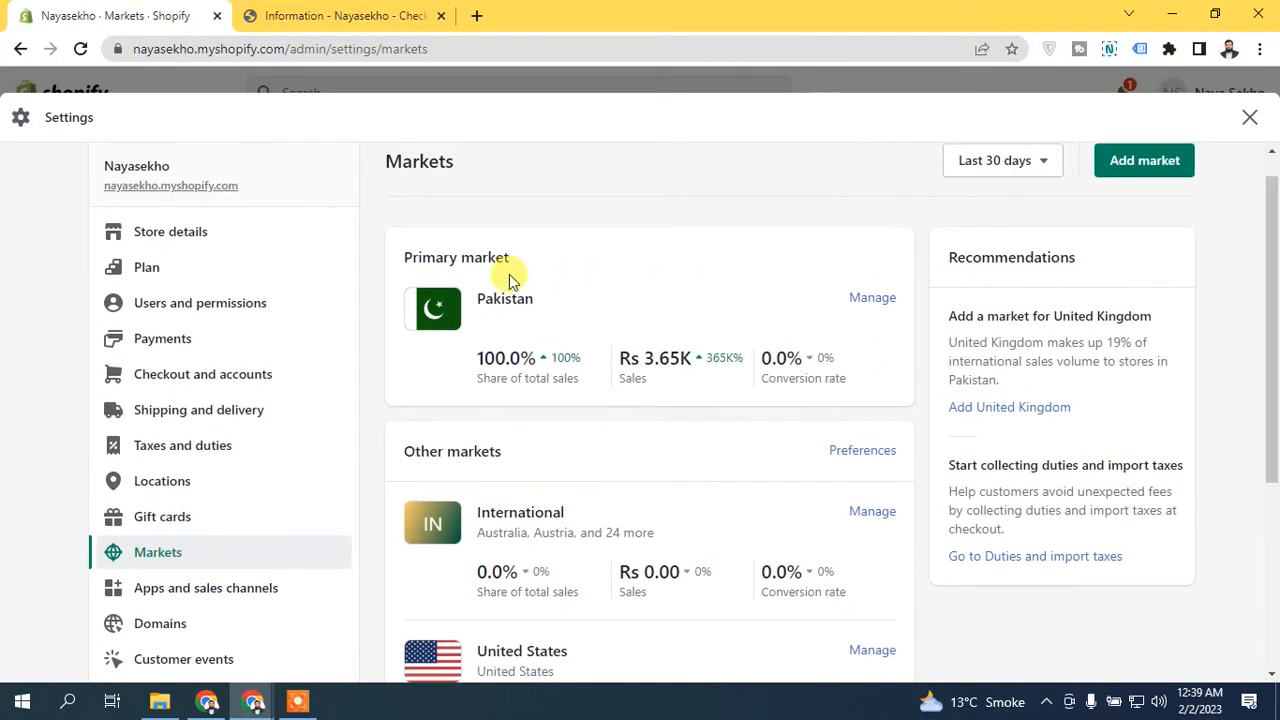
mouse_move(1272, 299)
mouse_down()
mouse_move(1274, 350)
mouse_move(1272, 286)
mouse_up()
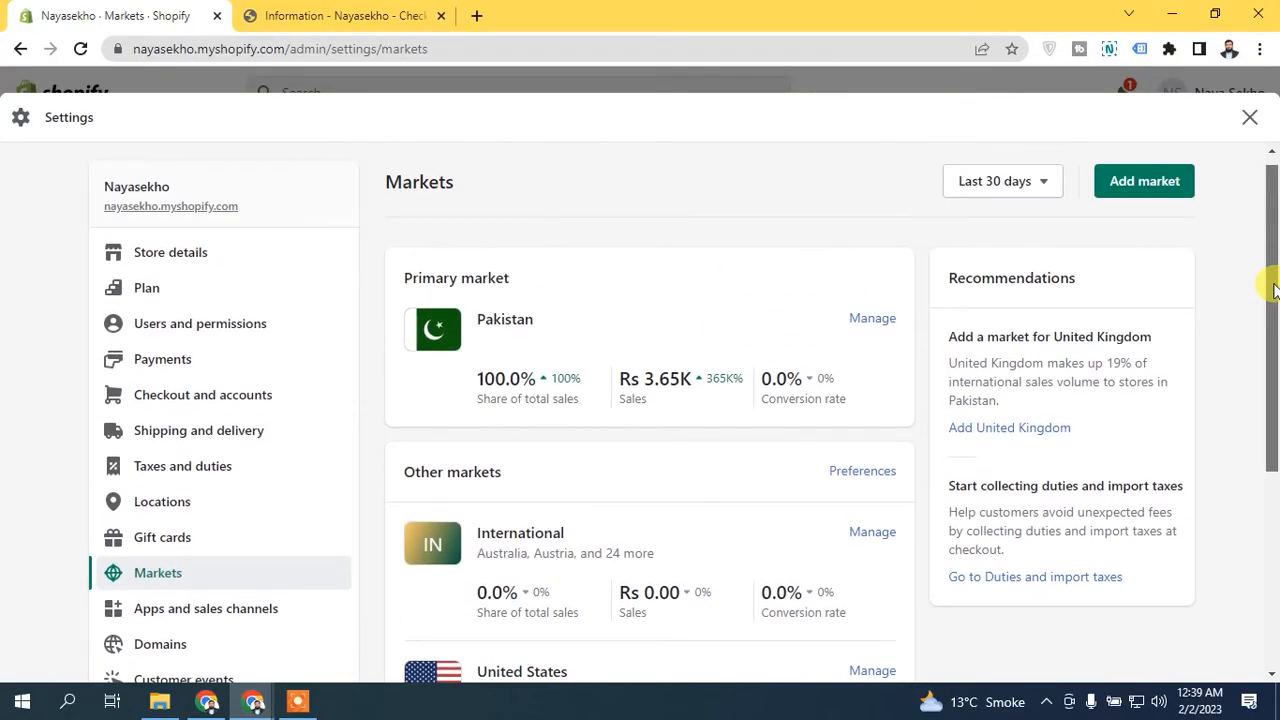
- Switch to the store's checkout, reload it, reopen the shipping address for changes and examine the available Country/Region options
click(405, 14)
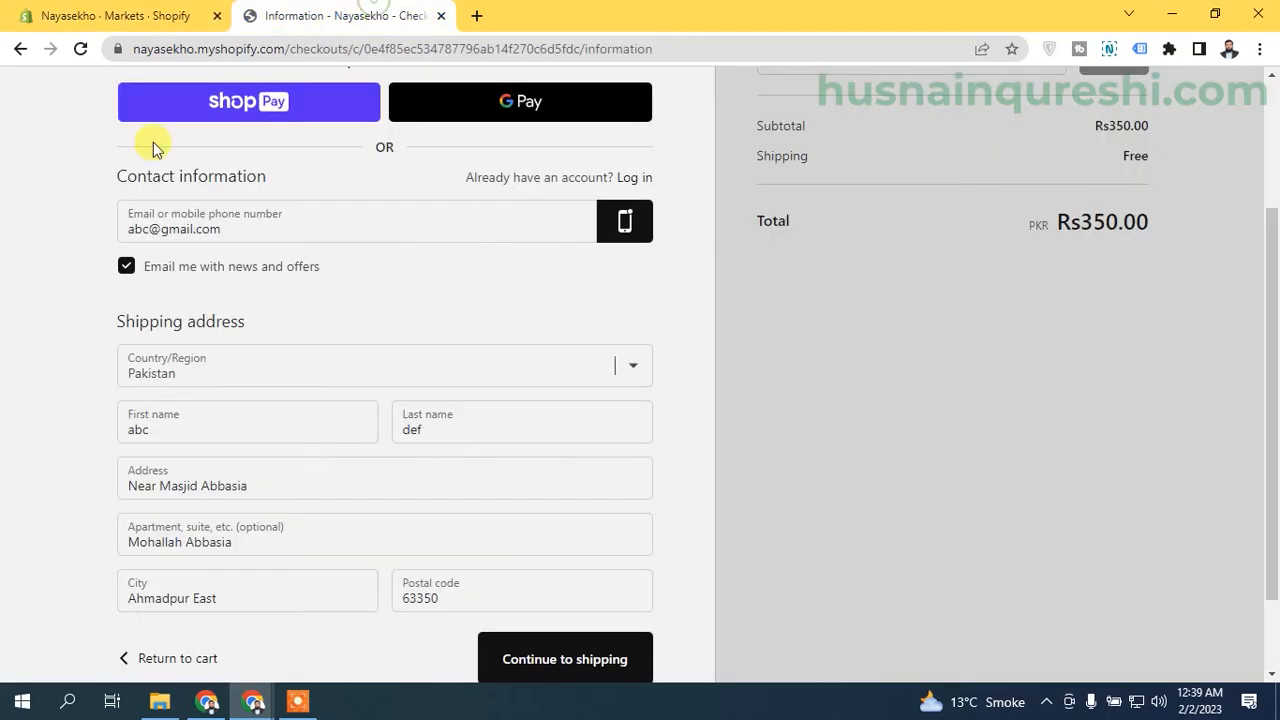
click(90, 52)
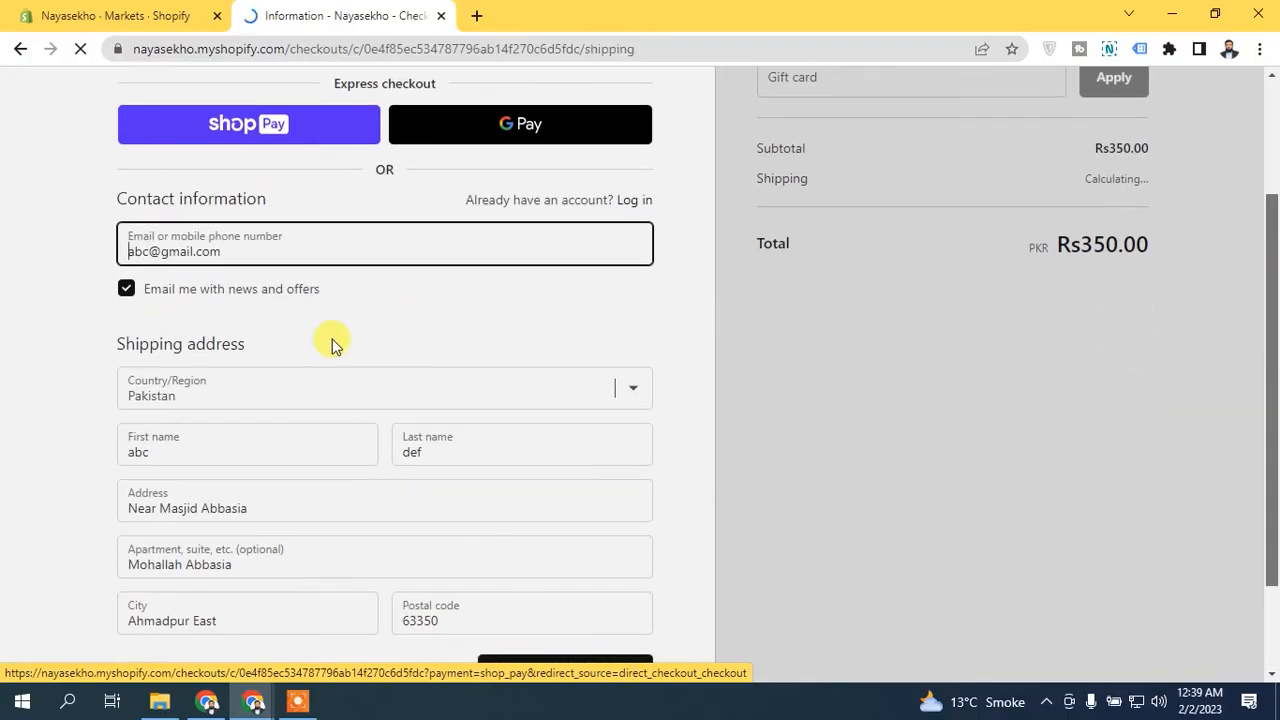
click(603, 316)
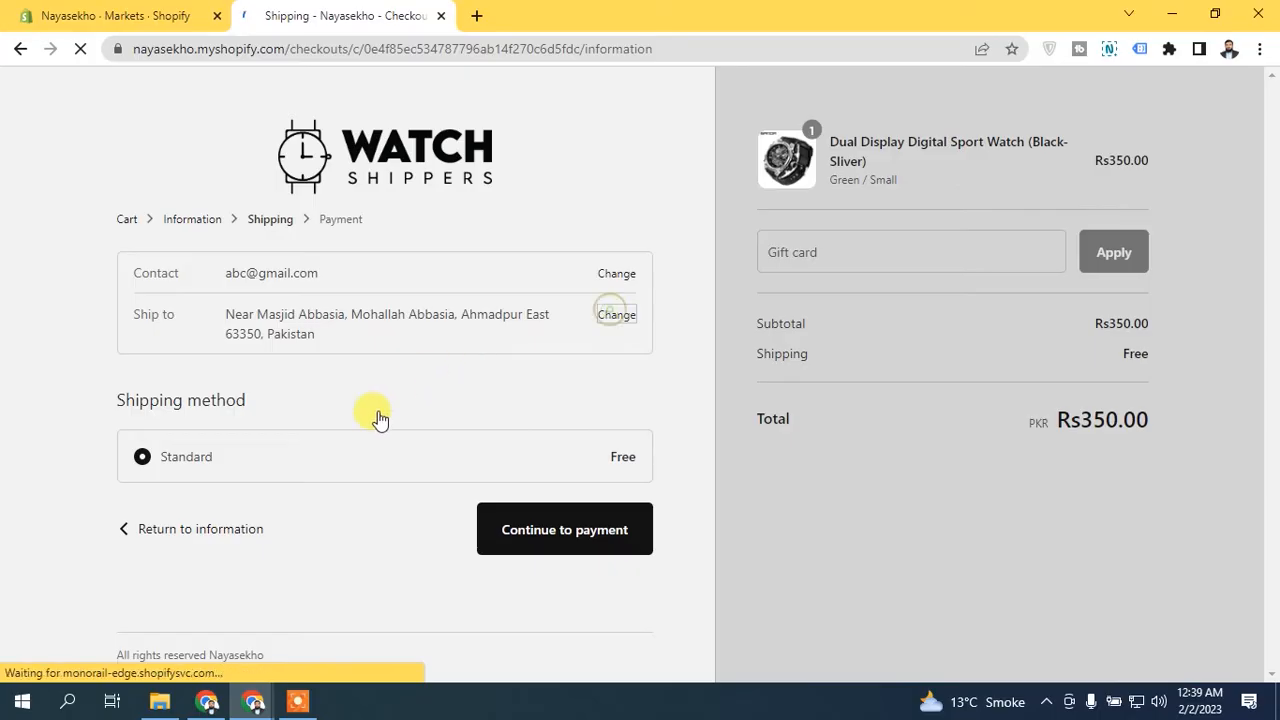
scroll(280, 409, down, 2)
click(280, 405)
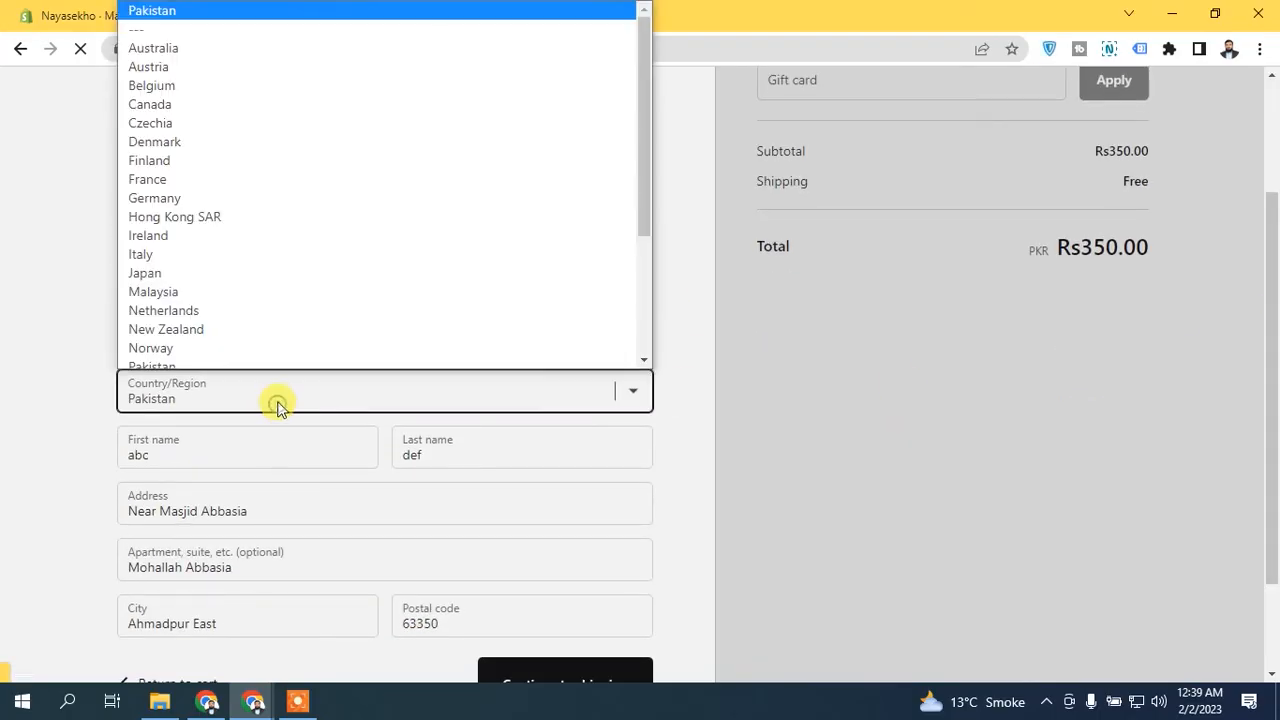
drag(643, 48, 663, 28)
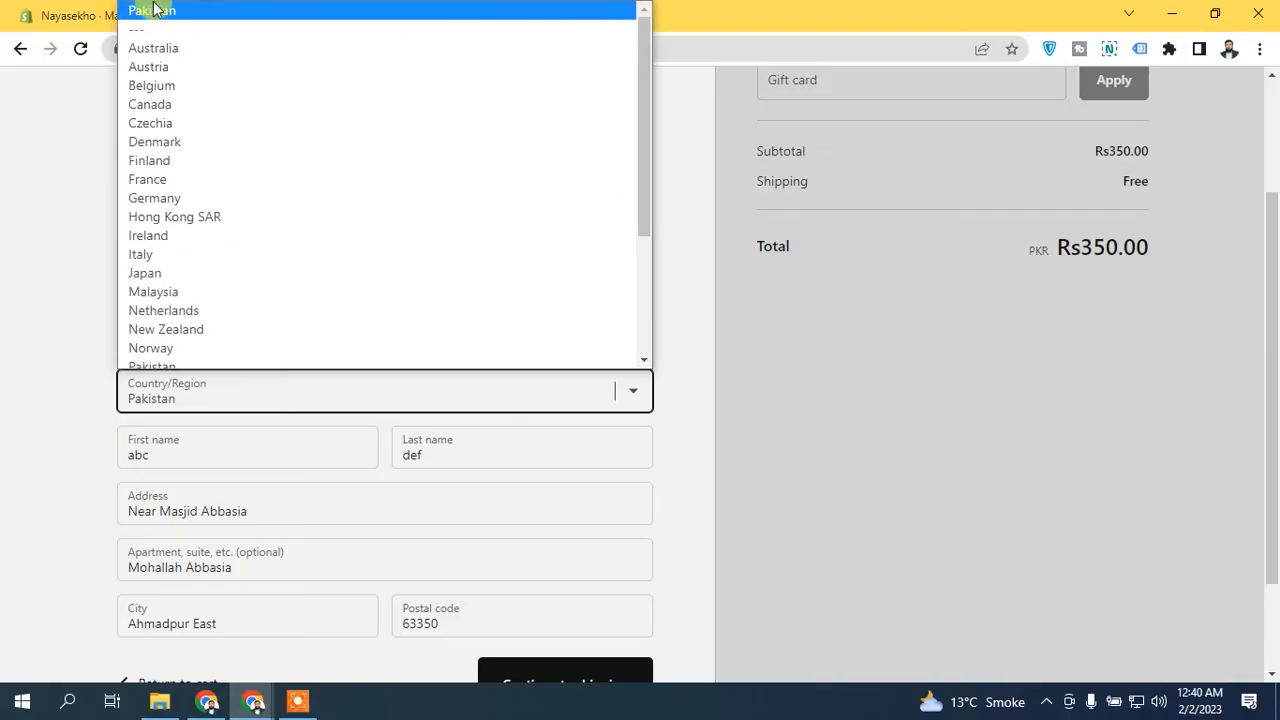
- Switch from the checkout back to the Markets settings and view the countries/regions the store doesn't sell to
click(205, 20)
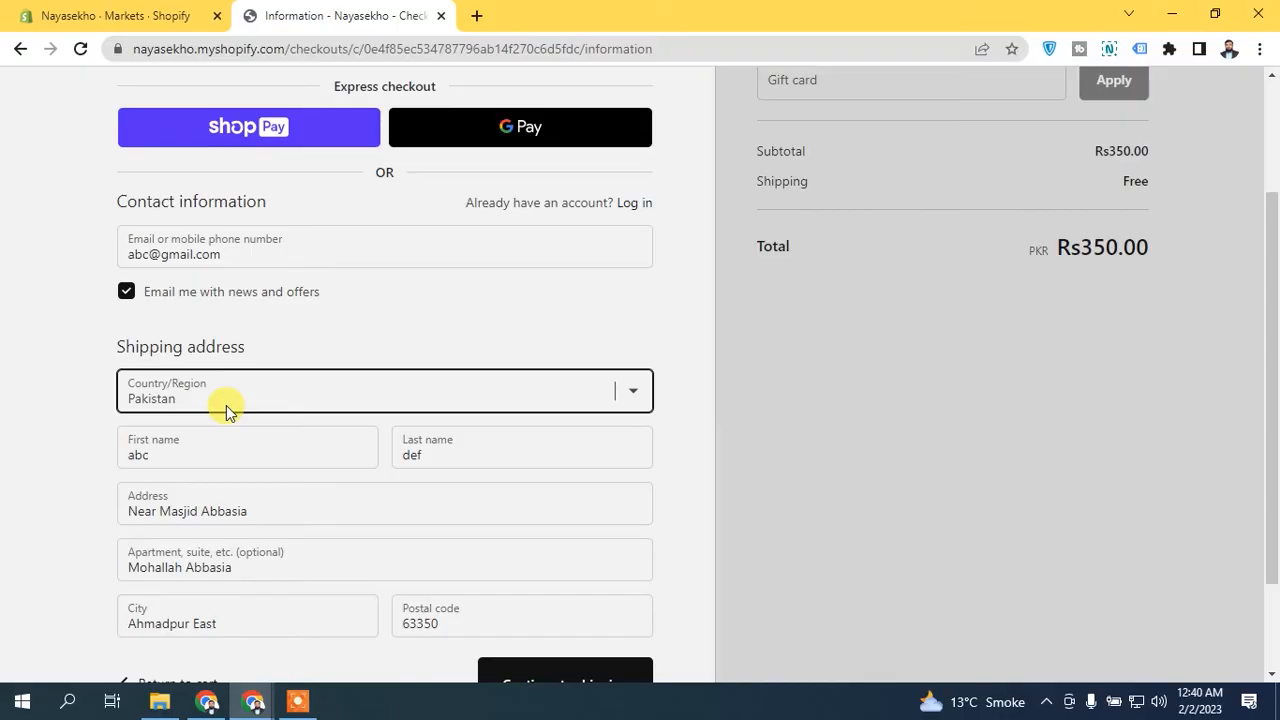
click(100, 15)
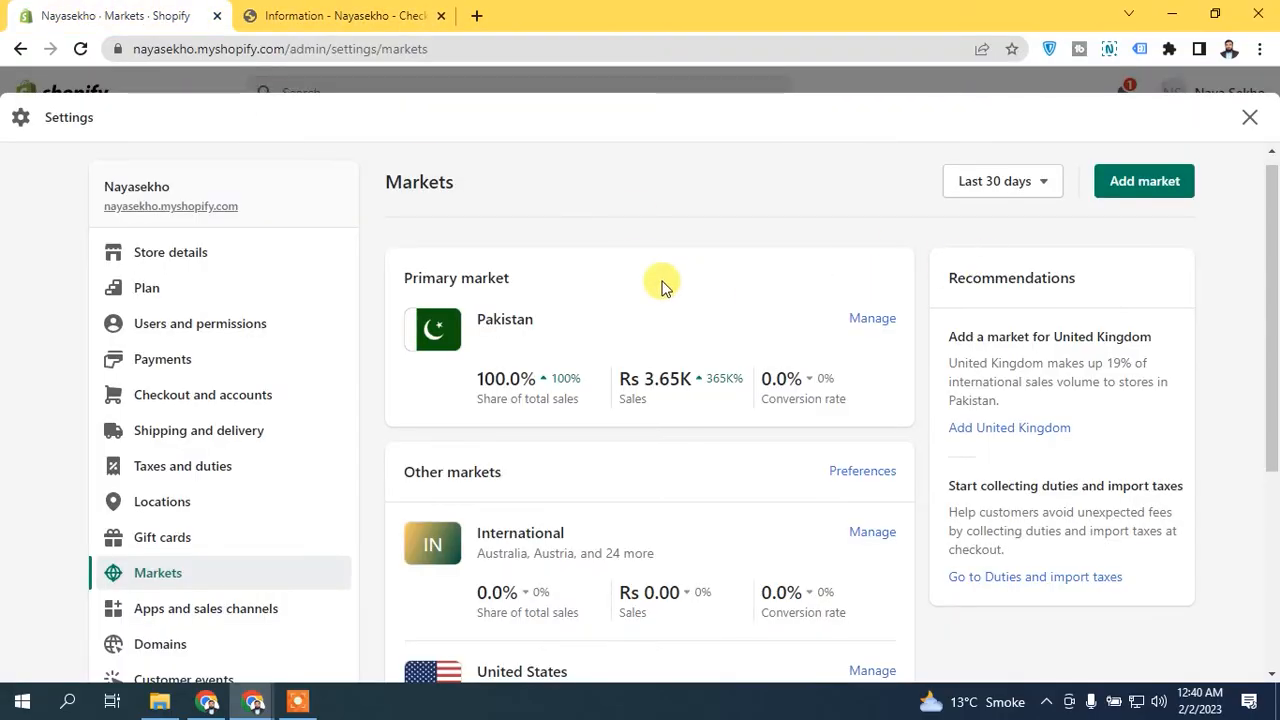
scroll(1272, 280, down, 1)
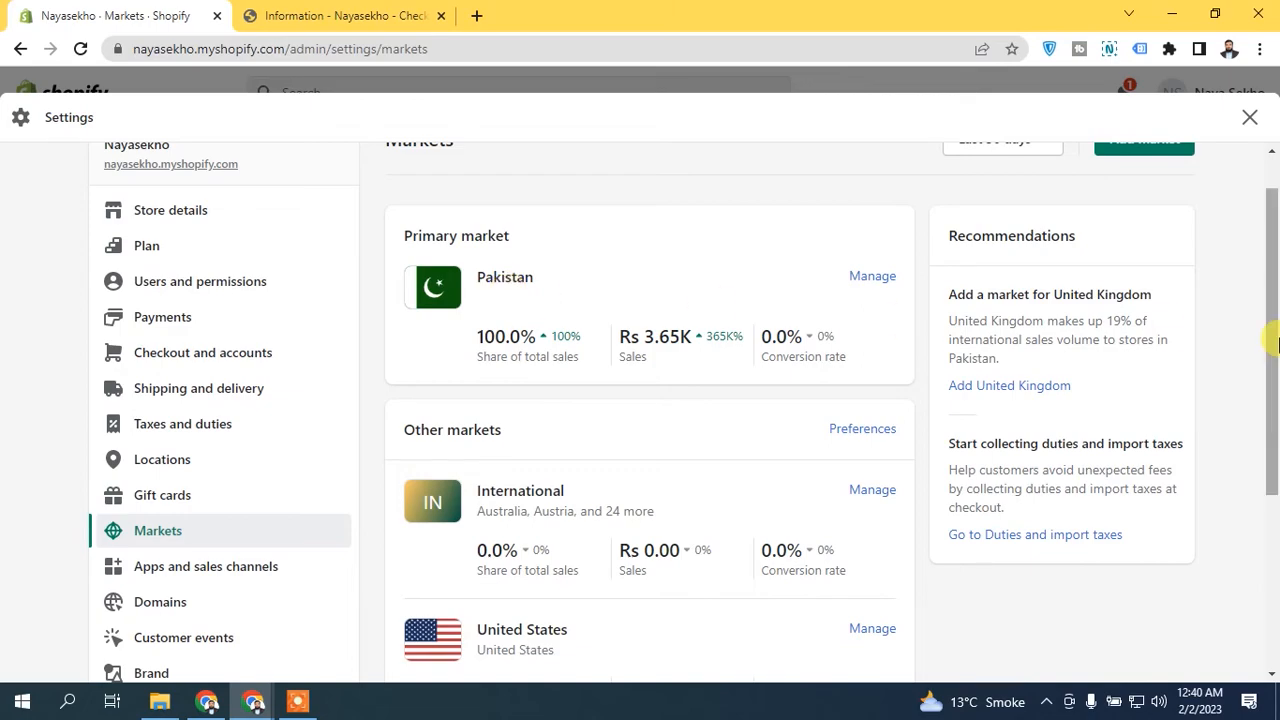
drag(1276, 340, 1276, 437)
scroll(1276, 437, down, 2)
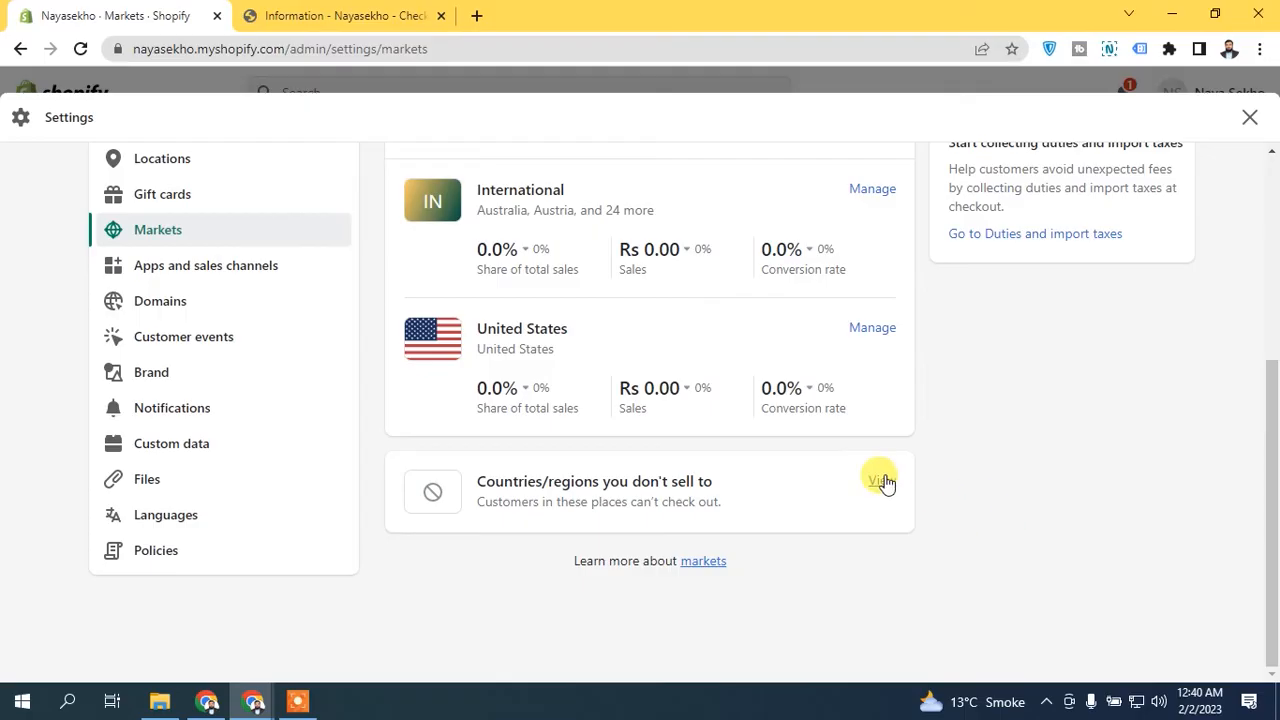
click(882, 481)
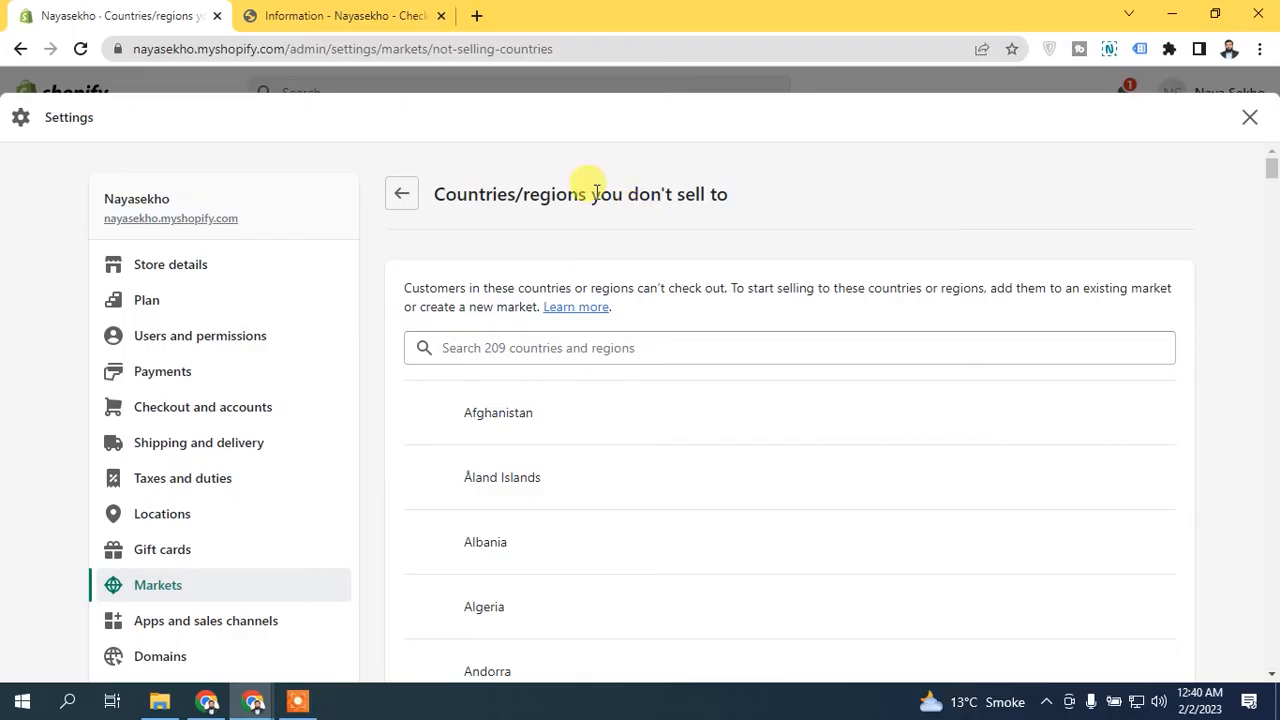
- Search the countries not sold to for "isr", check the match and return to the Markets overview
click(547, 348)
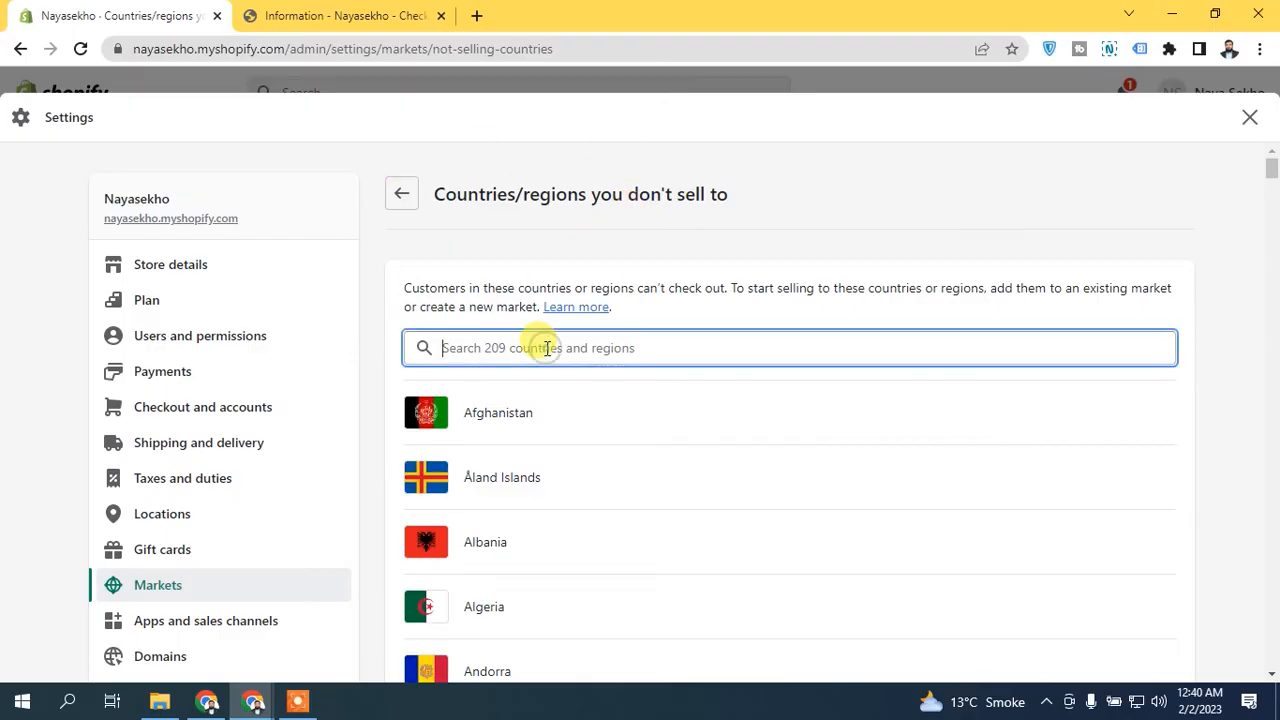
text(isr)
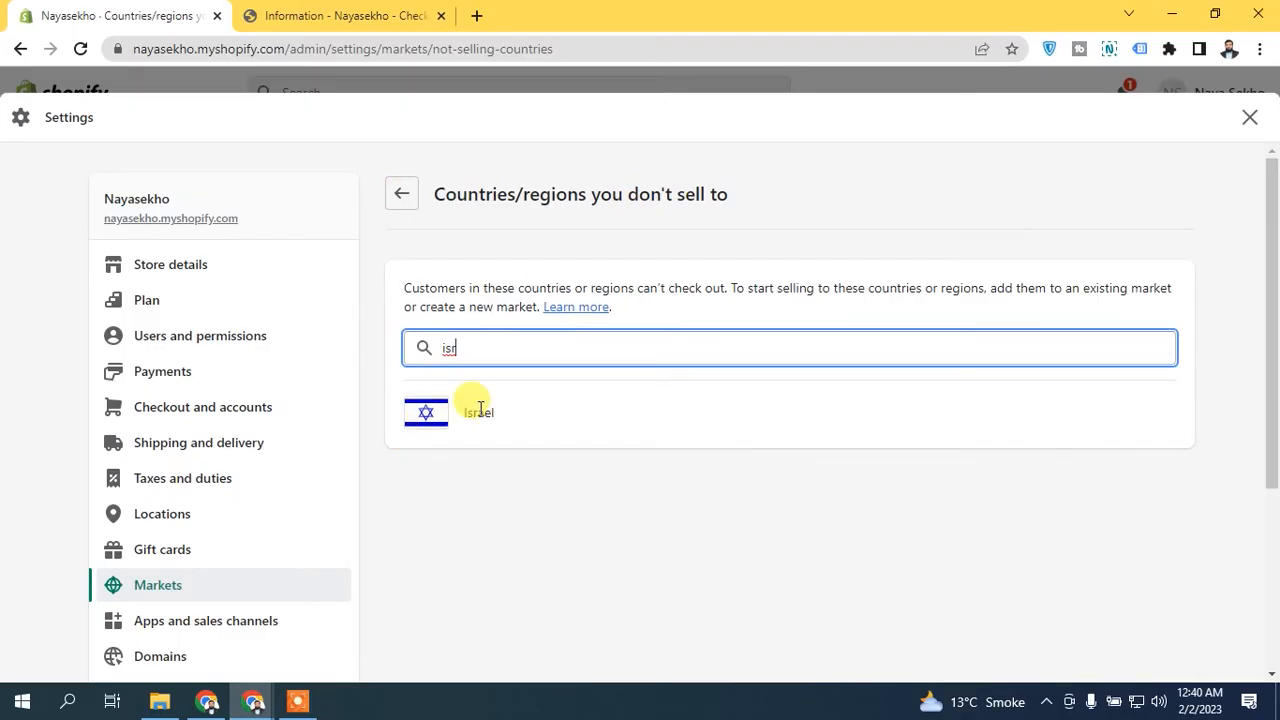
click(480, 408)
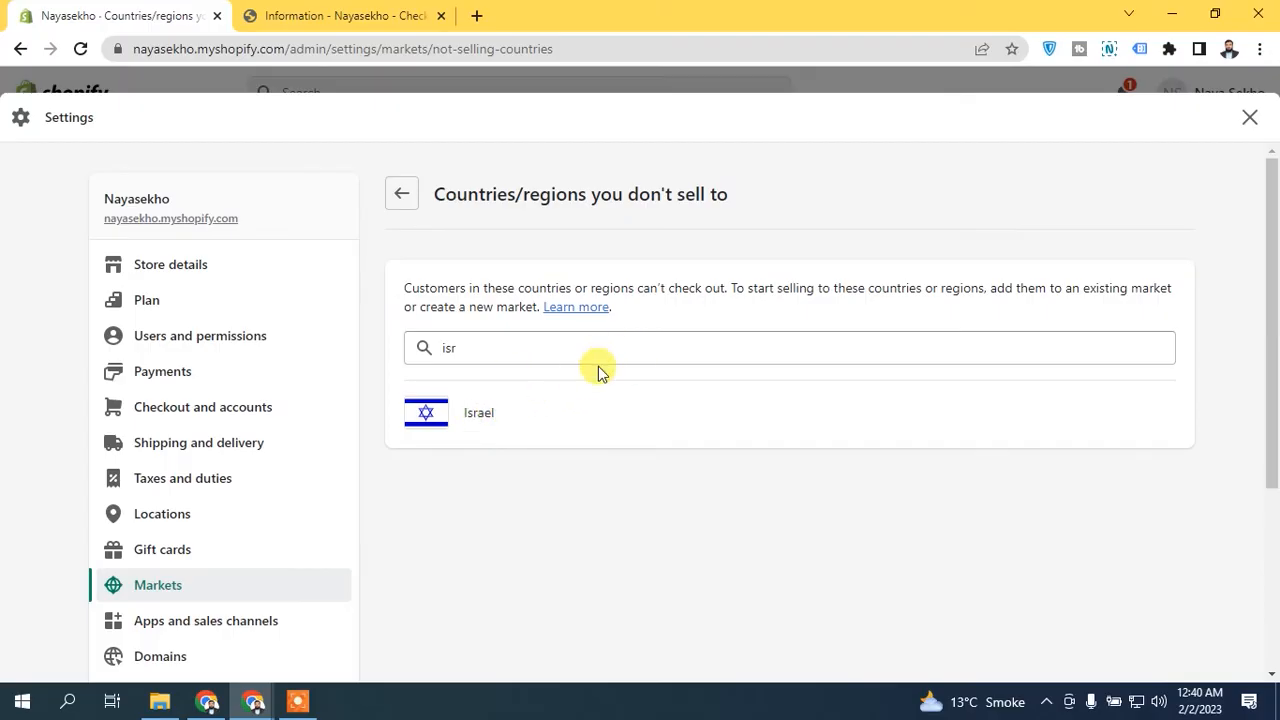
click(521, 345)
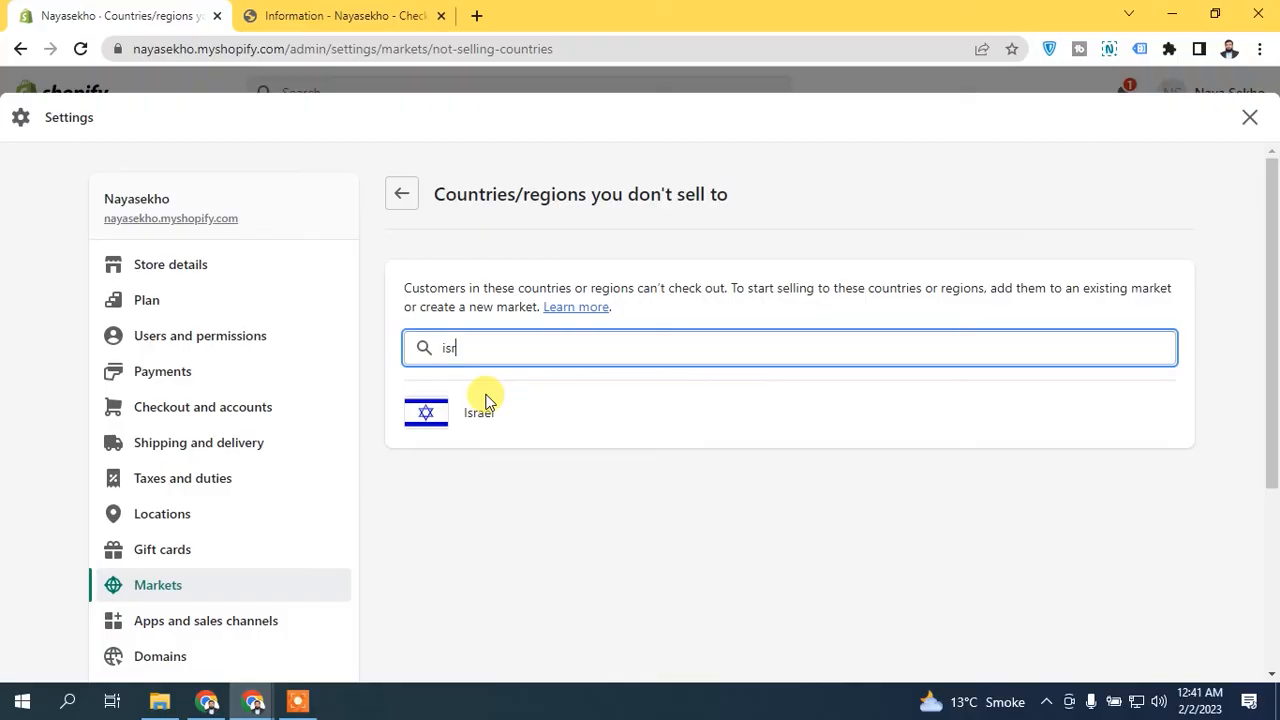
click(408, 198)
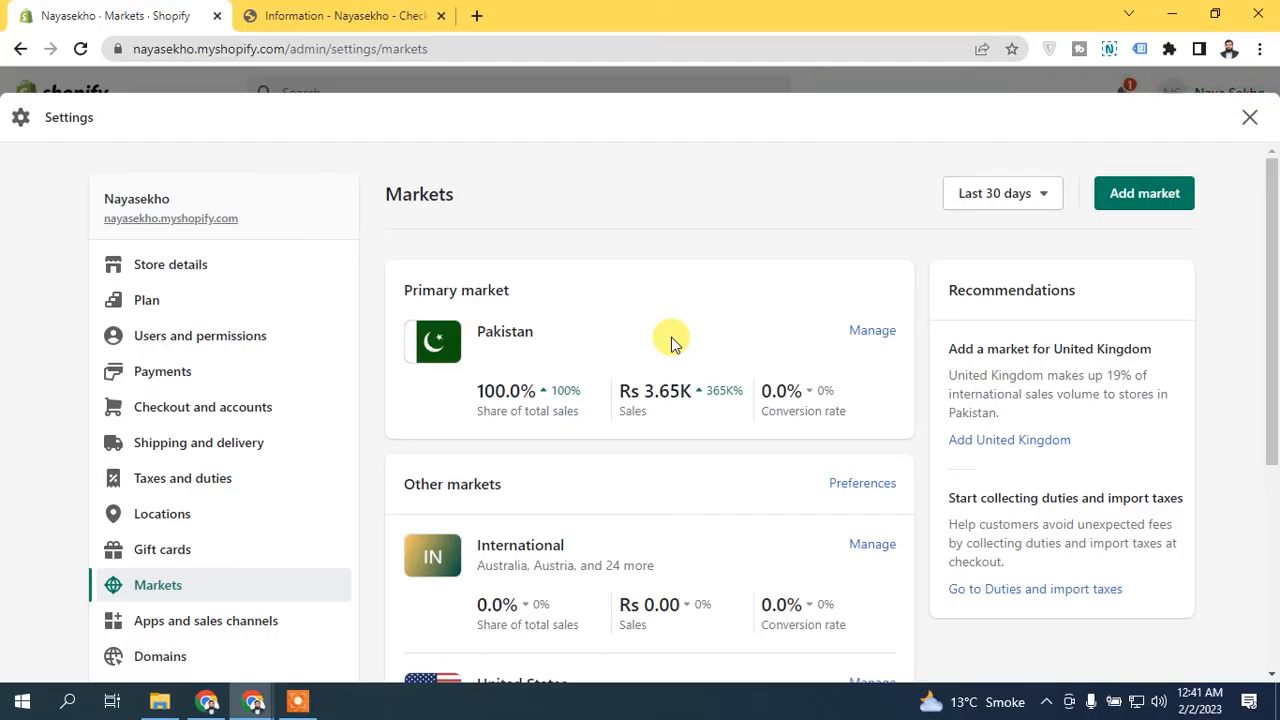
- Edit the International market and open the selection for adding countries/regions to it
drag(1271, 340, 1271, 423)
click(870, 398)
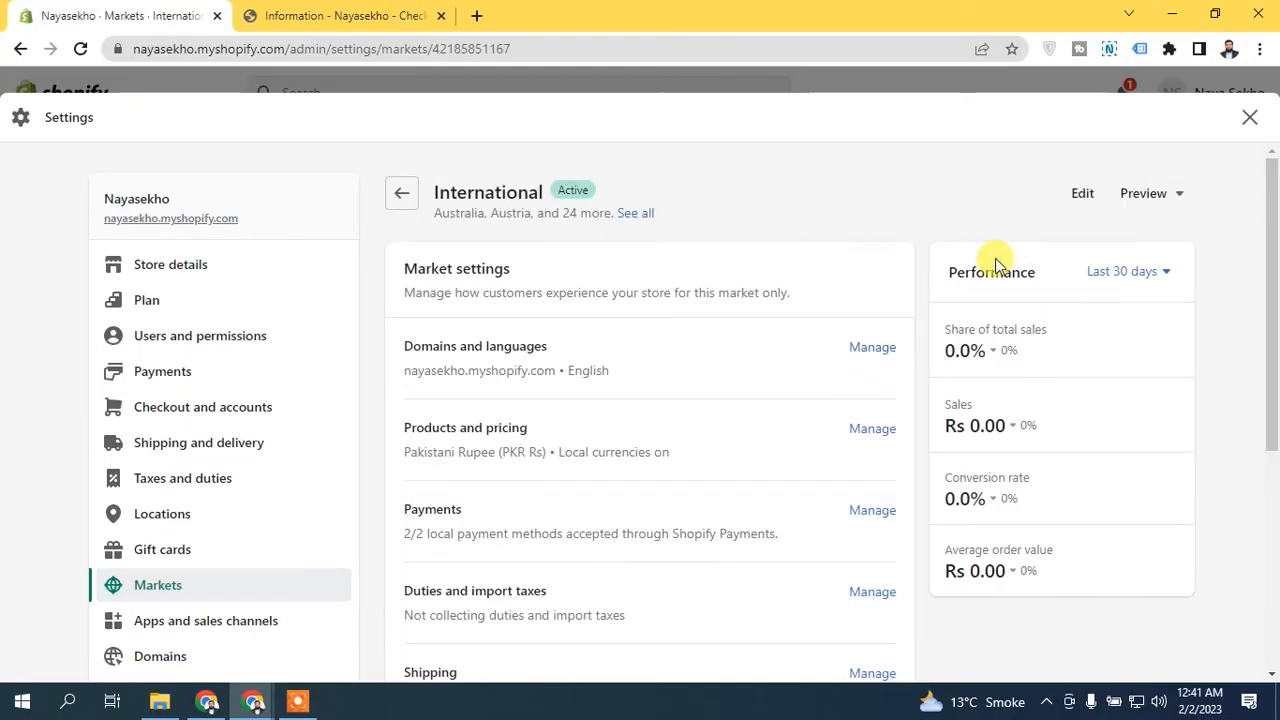
click(1066, 194)
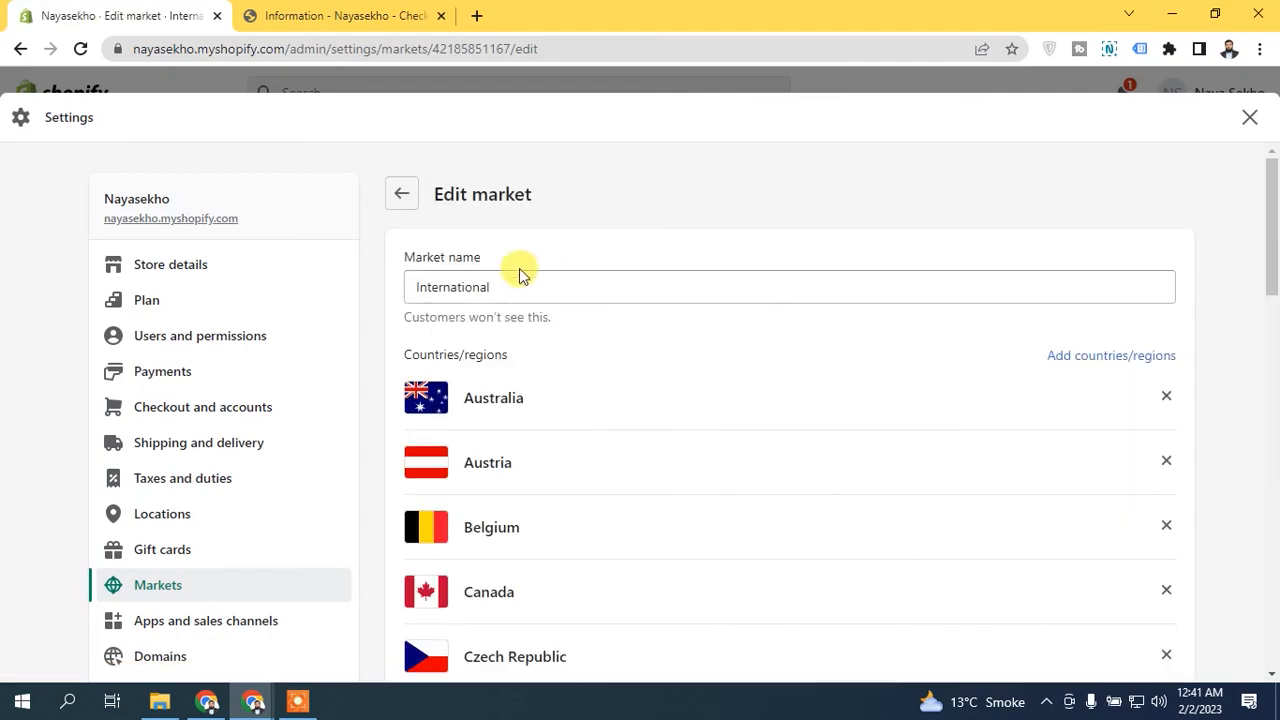
scroll(1100, 250, down, 2)
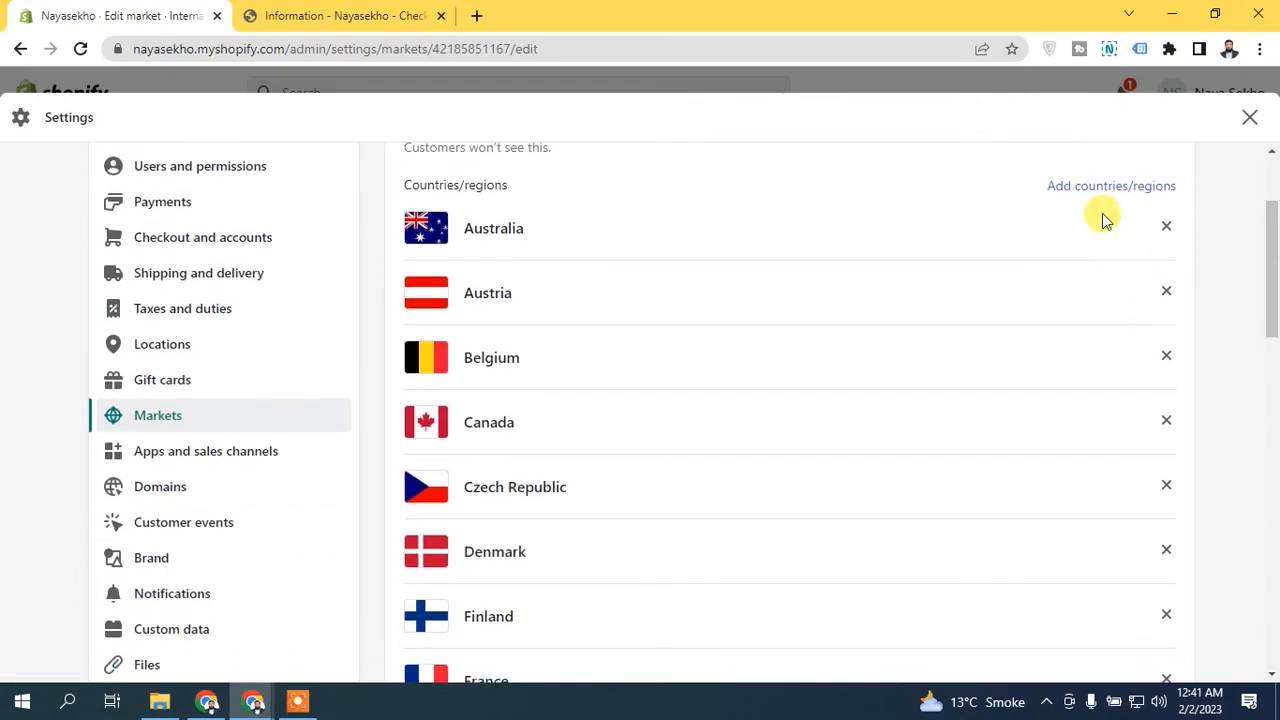
click(1100, 187)
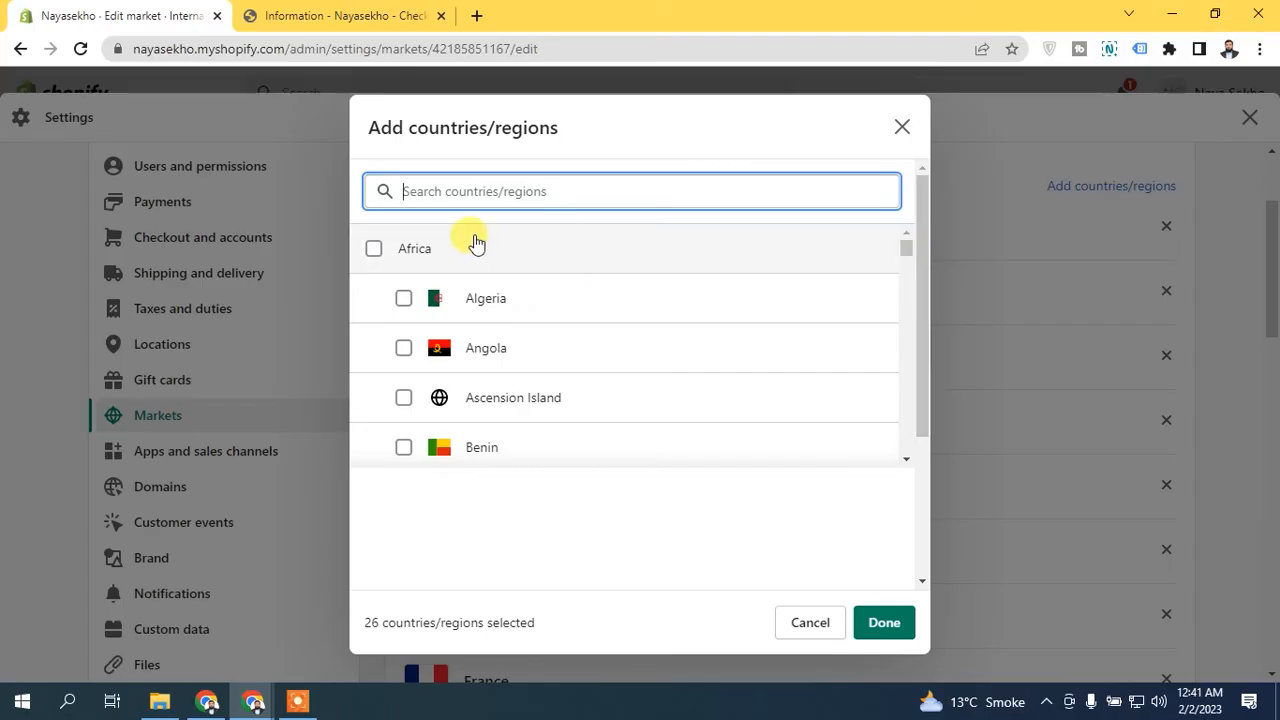
- Select all countries in Africa and Asia for the International market
click(373, 248)
drag(903, 250, 892, 304)
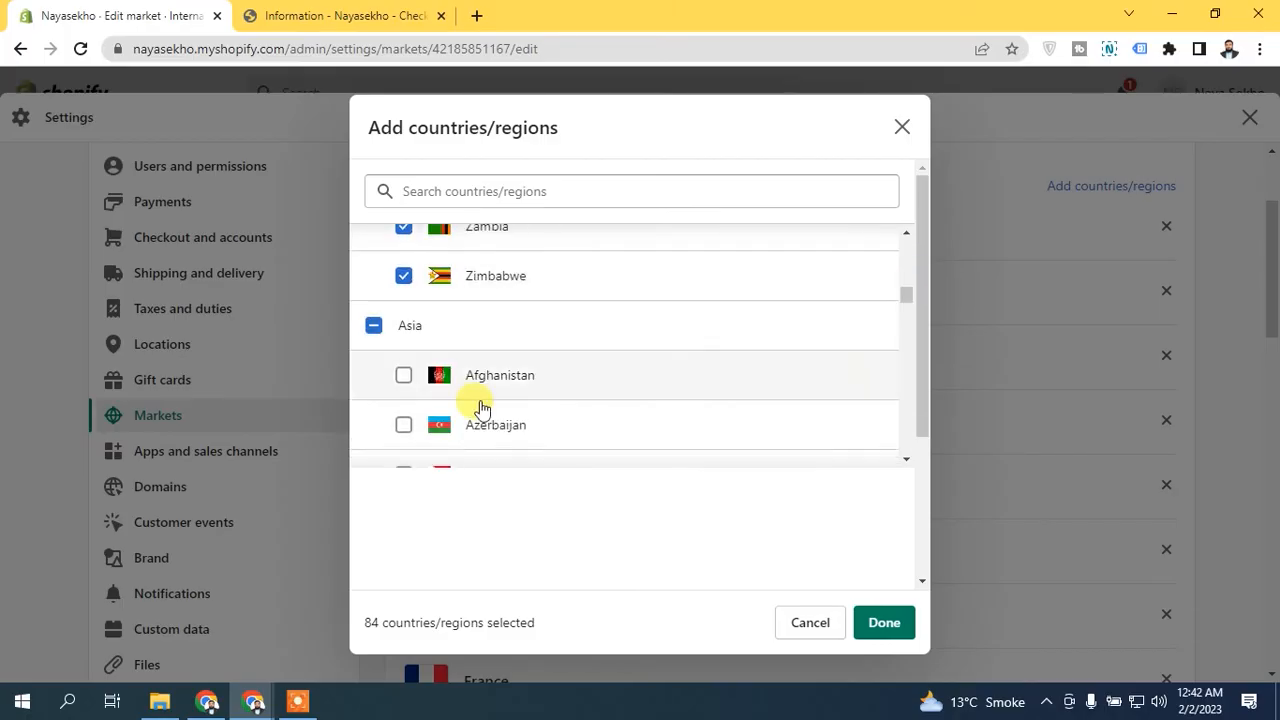
click(375, 328)
click(375, 328)
click(375, 328)
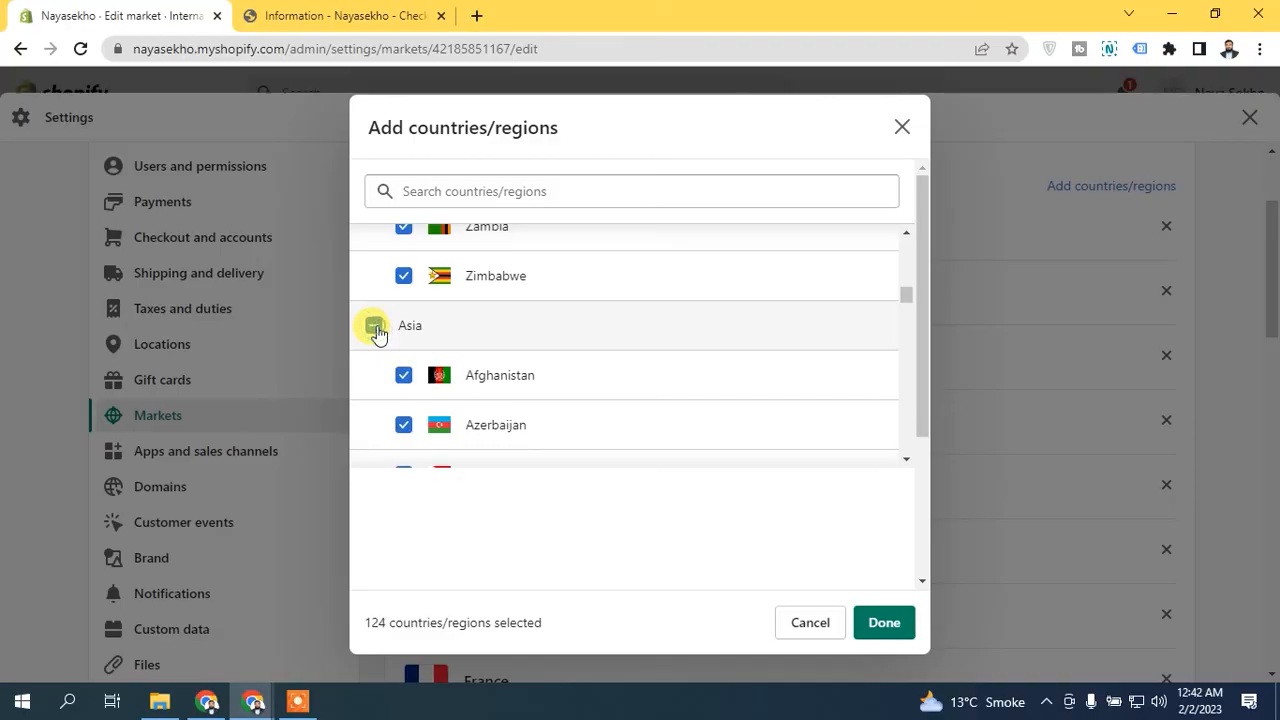
- Add all countries in Central America and Europe to the International market selection
drag(906, 294, 900, 344)
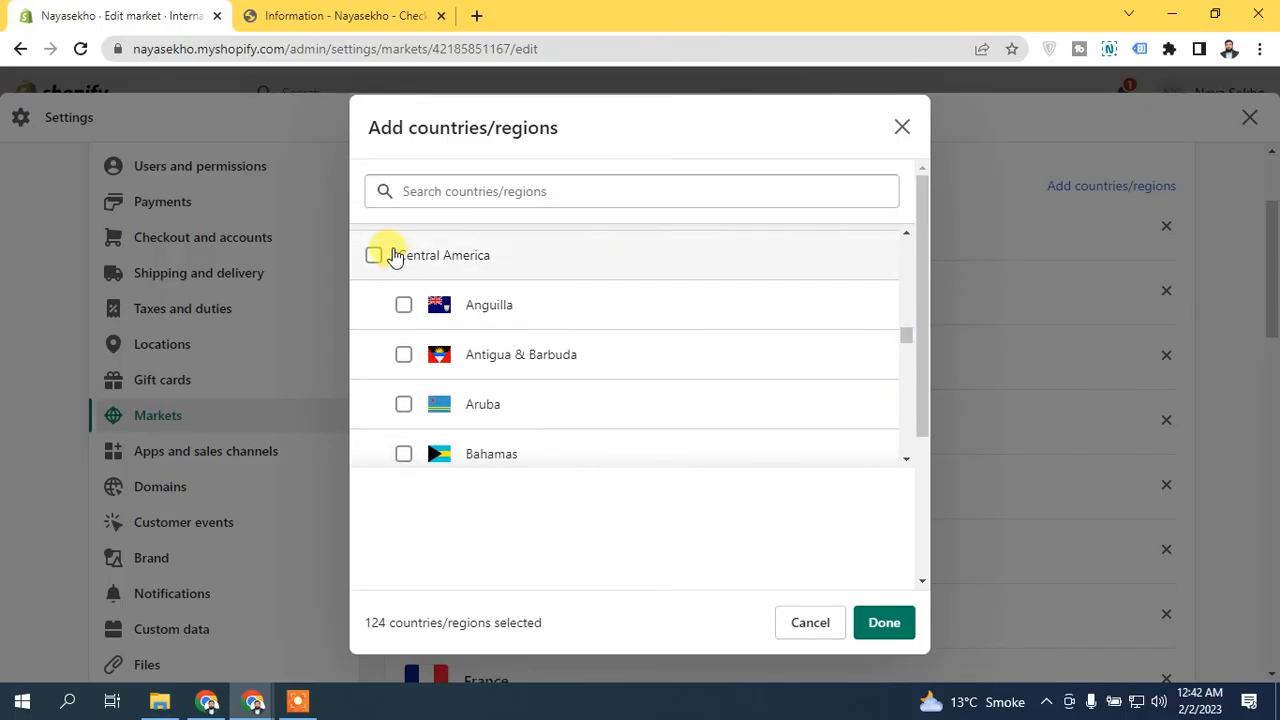
click(373, 257)
mouse_move(905, 340)
mouse_down()
mouse_move(903, 374)
mouse_move(905, 362)
mouse_up()
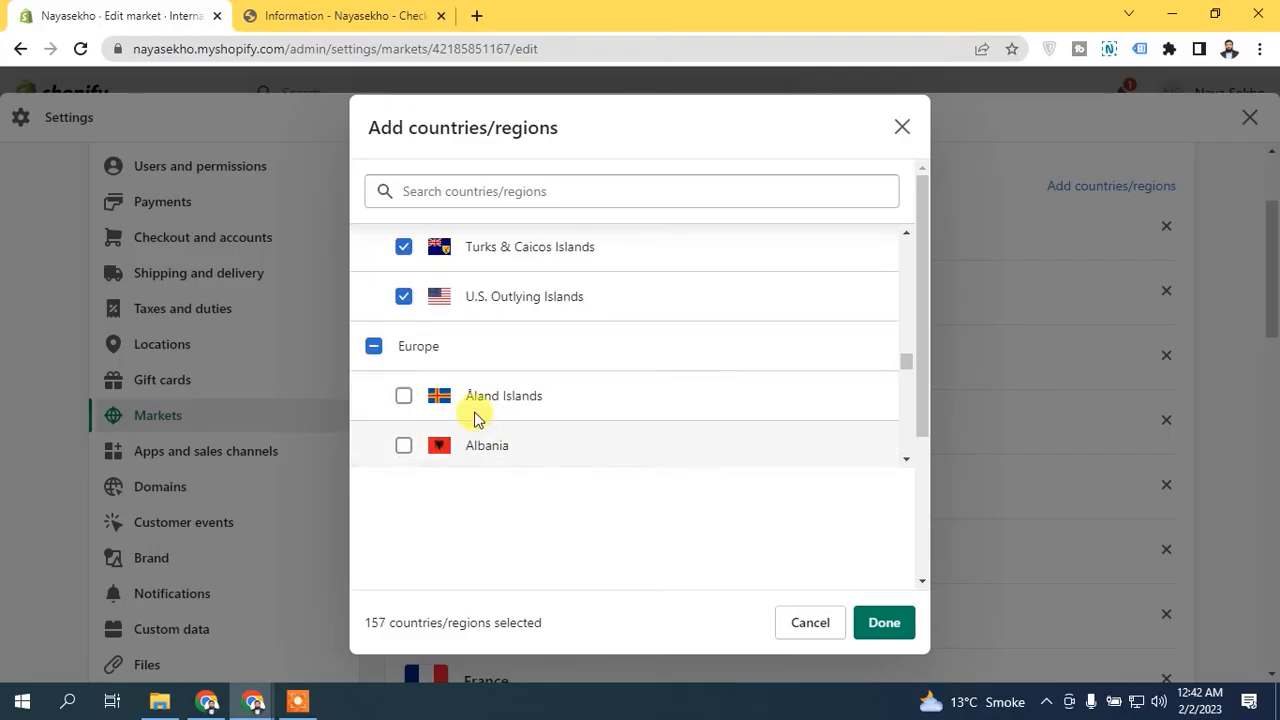
click(374, 347)
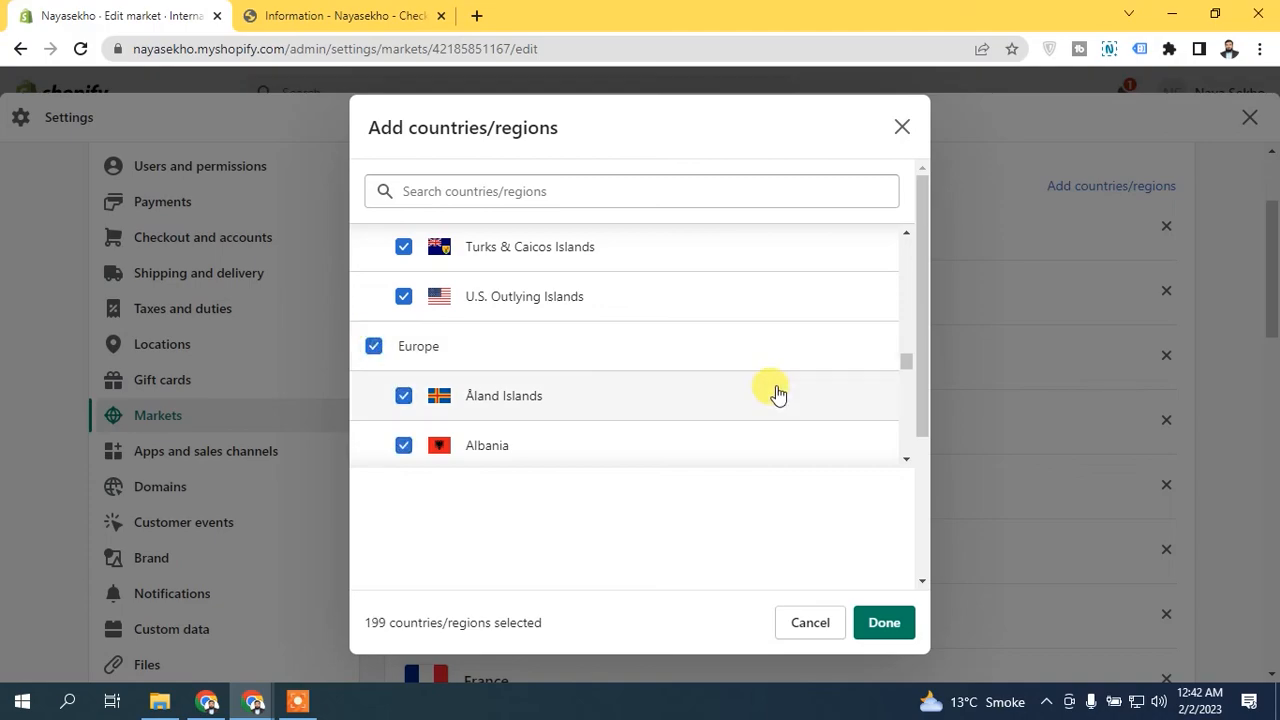
- Include every country in North America and Oceania in the International market selection
drag(903, 366, 897, 412)
click(372, 364)
scroll(580, 386, down, 2)
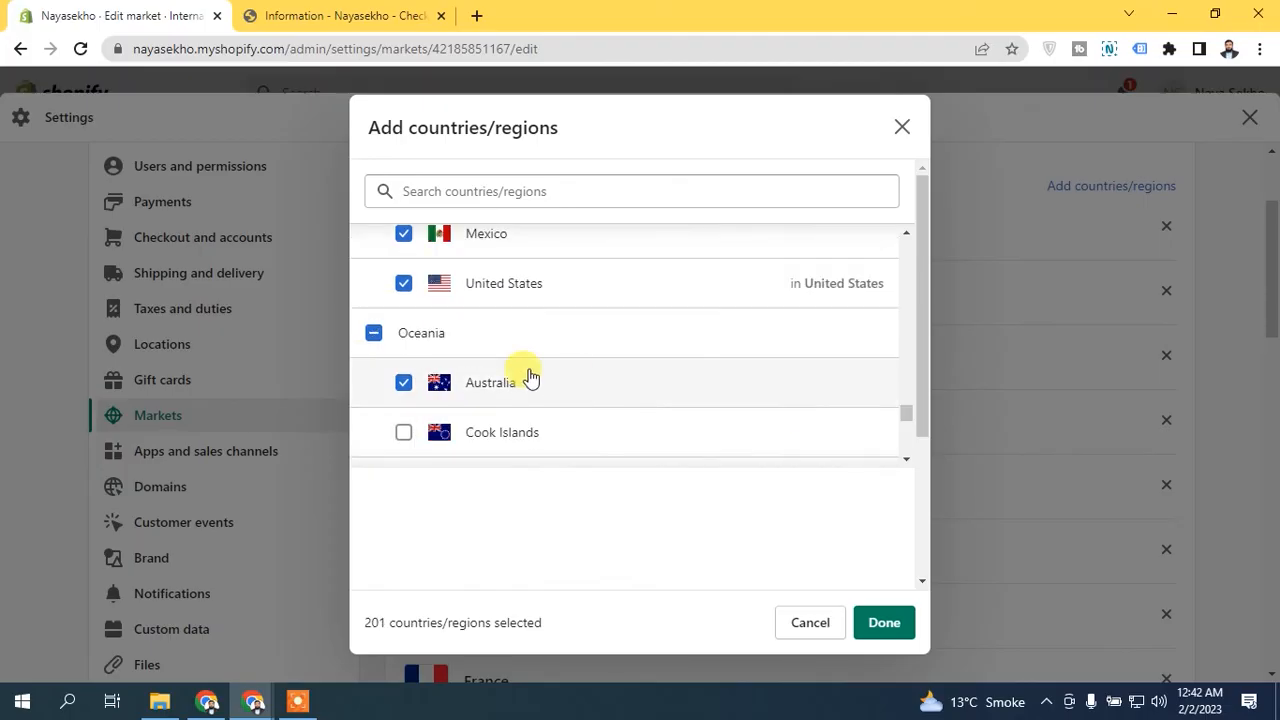
click(373, 333)
click(373, 333)
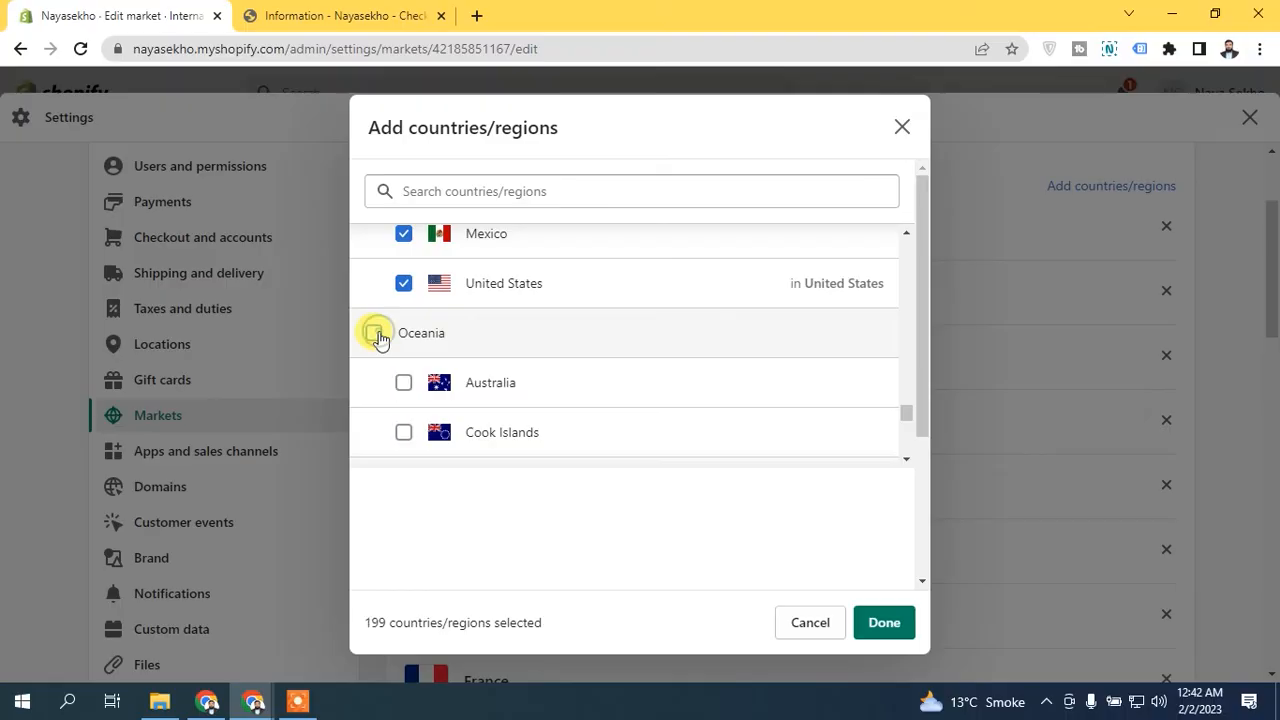
click(373, 333)
- Select the entire South America and Other groups for the International market
scroll(825, 428, down, 10)
click(373, 383)
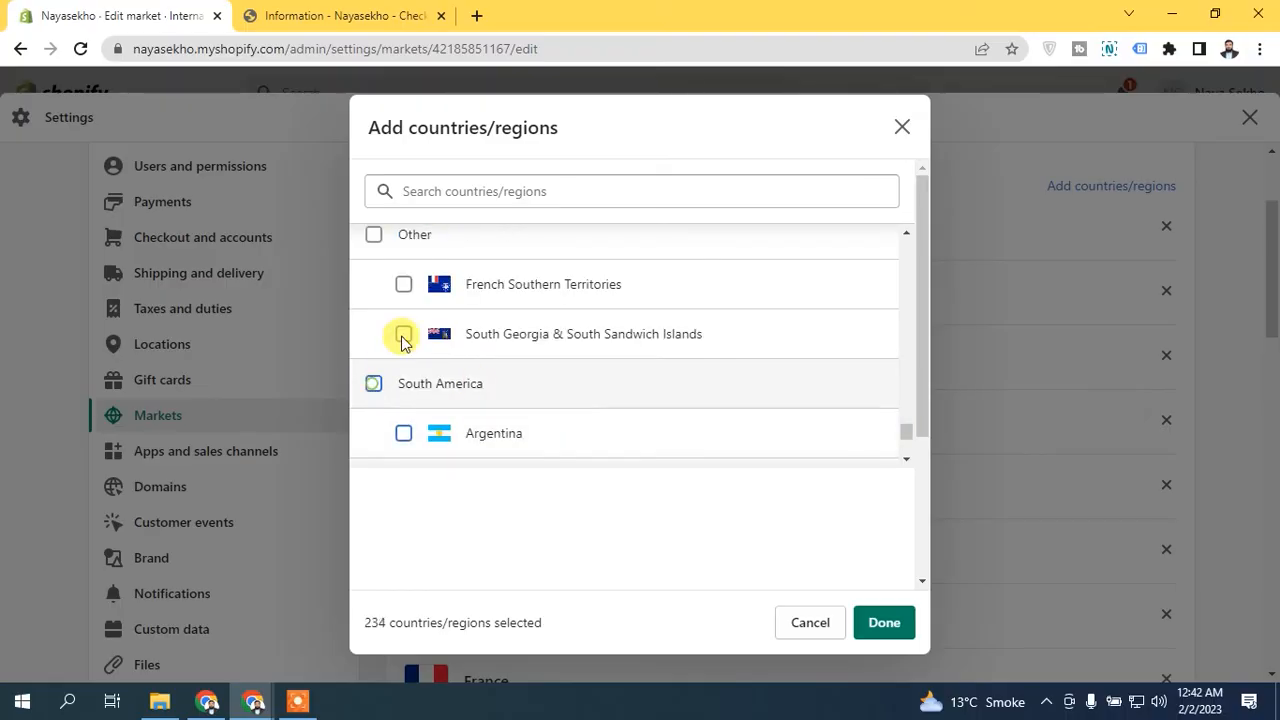
click(372, 236)
drag(905, 432, 835, 205)
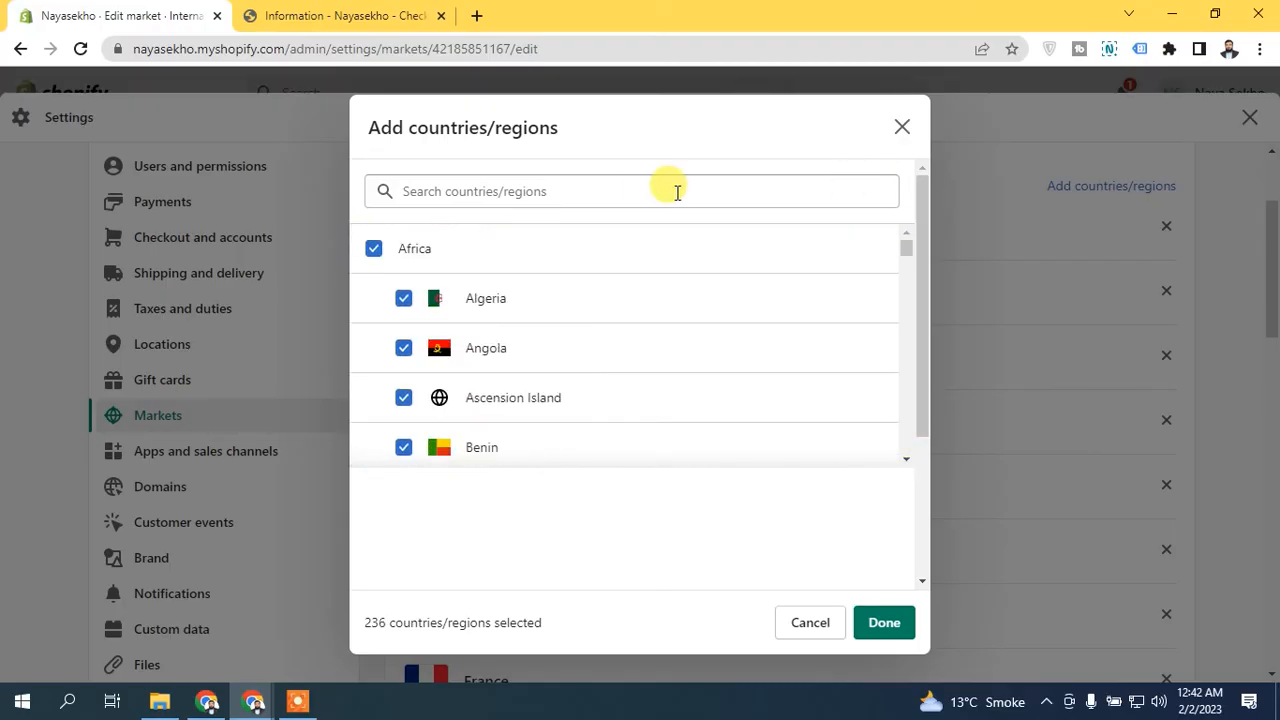
- Search the country selection for "isr", deselect Israel and confirm the chosen countries
click(651, 192)
text(isr)
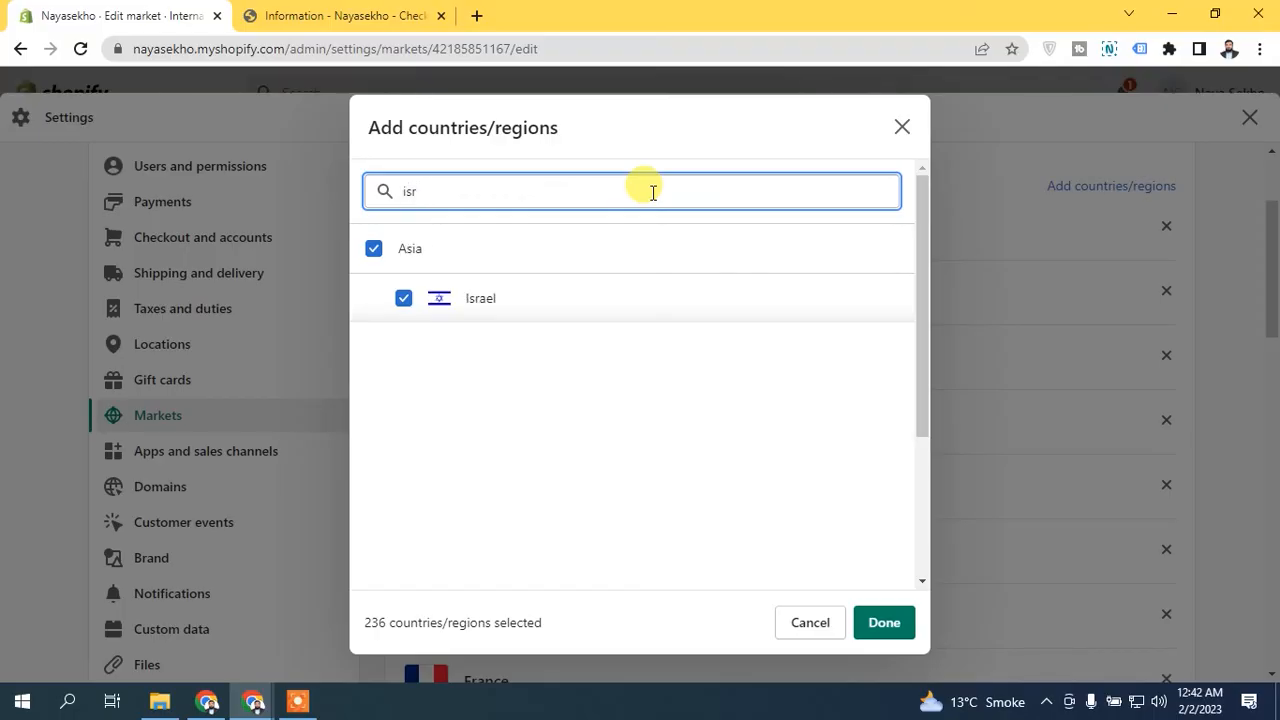
click(403, 298)
click(884, 628)
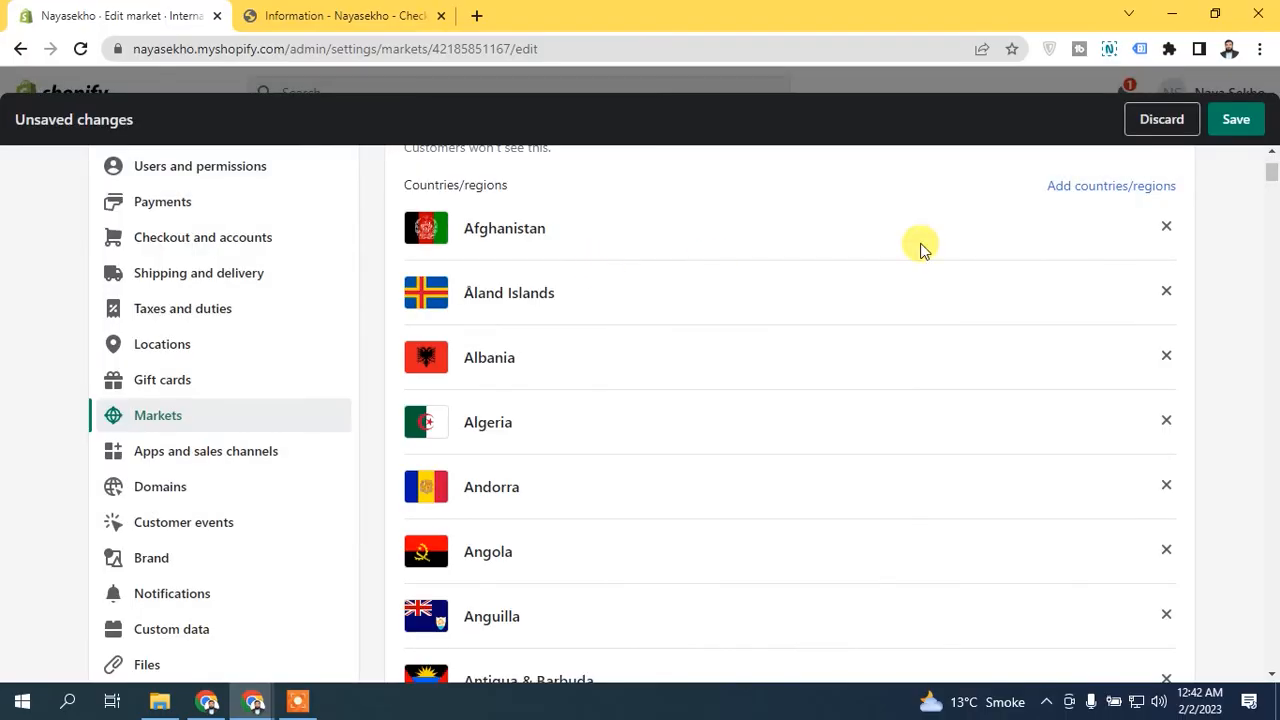
- Save the International market, accepting deletion of the United States market, and return to the Markets overview to review it
click(1236, 119)
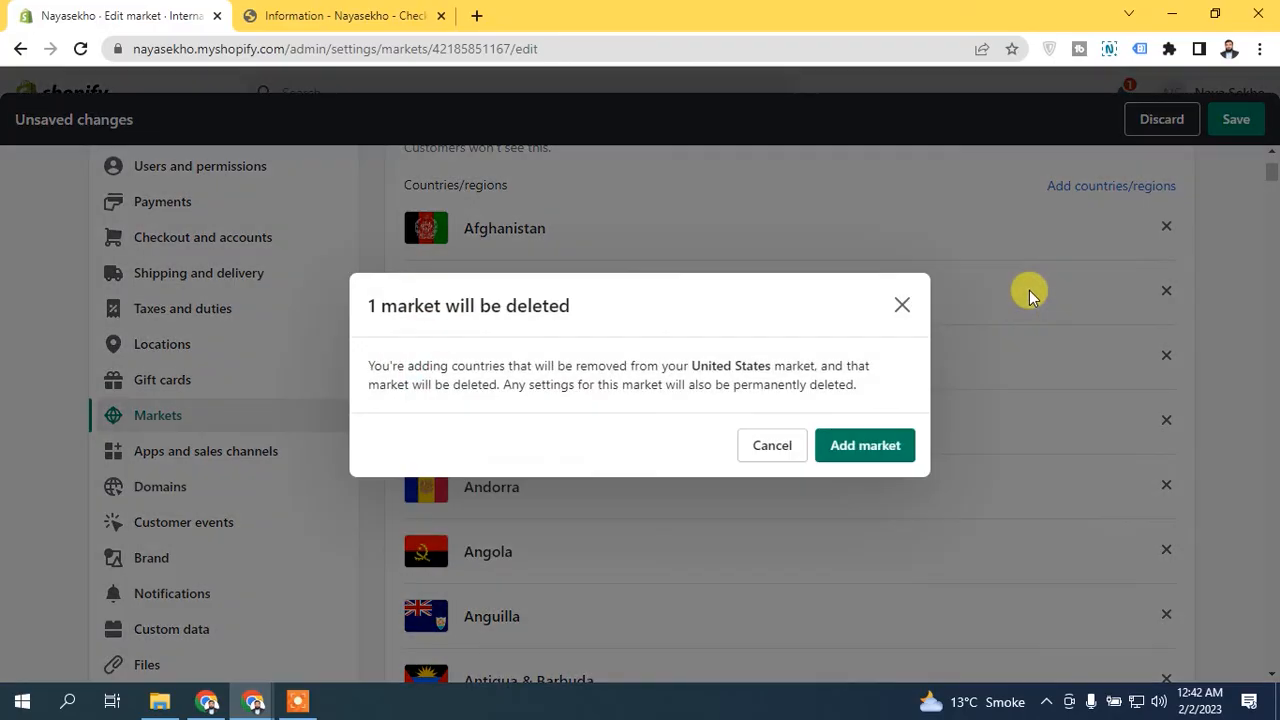
click(866, 446)
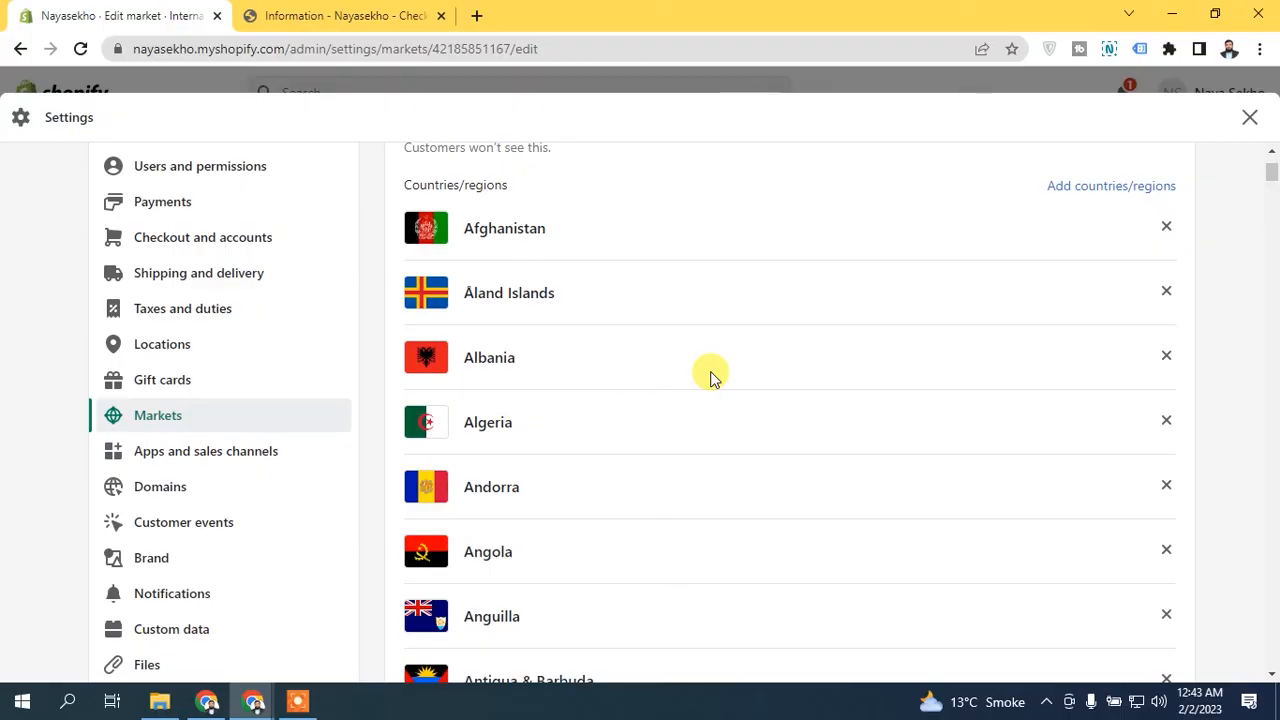
drag(1270, 172, 1272, 158)
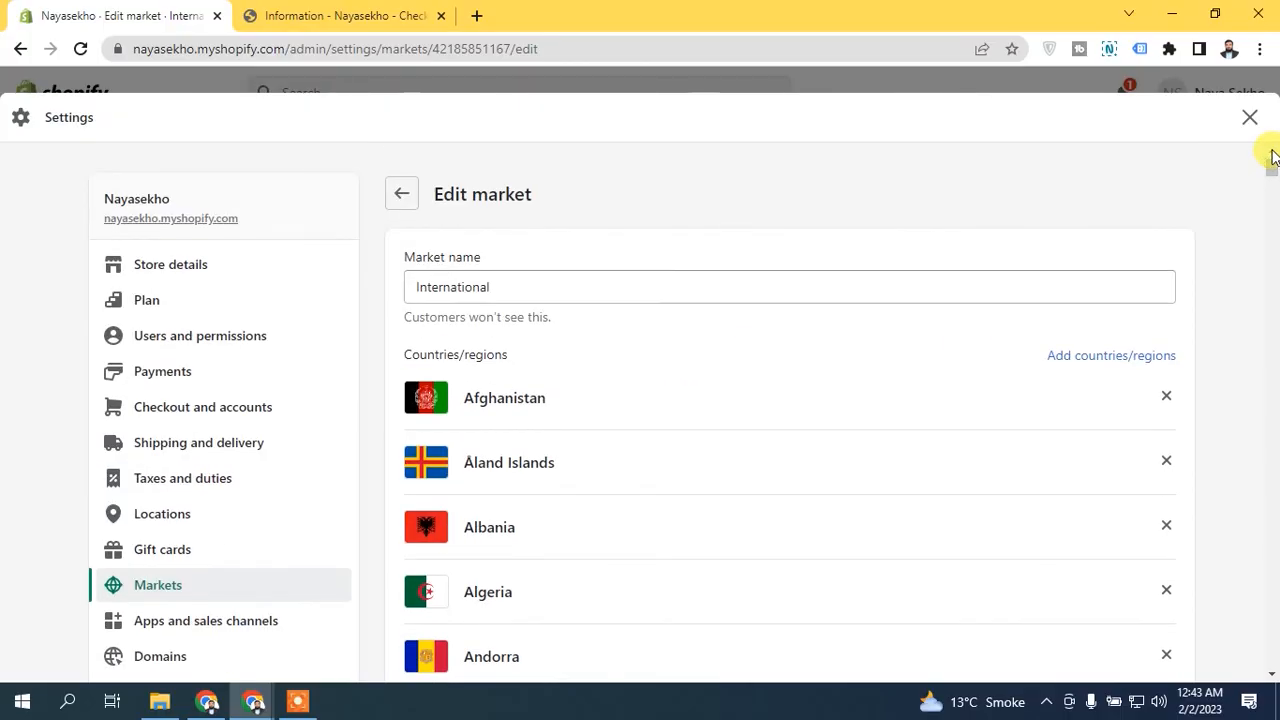
click(403, 186)
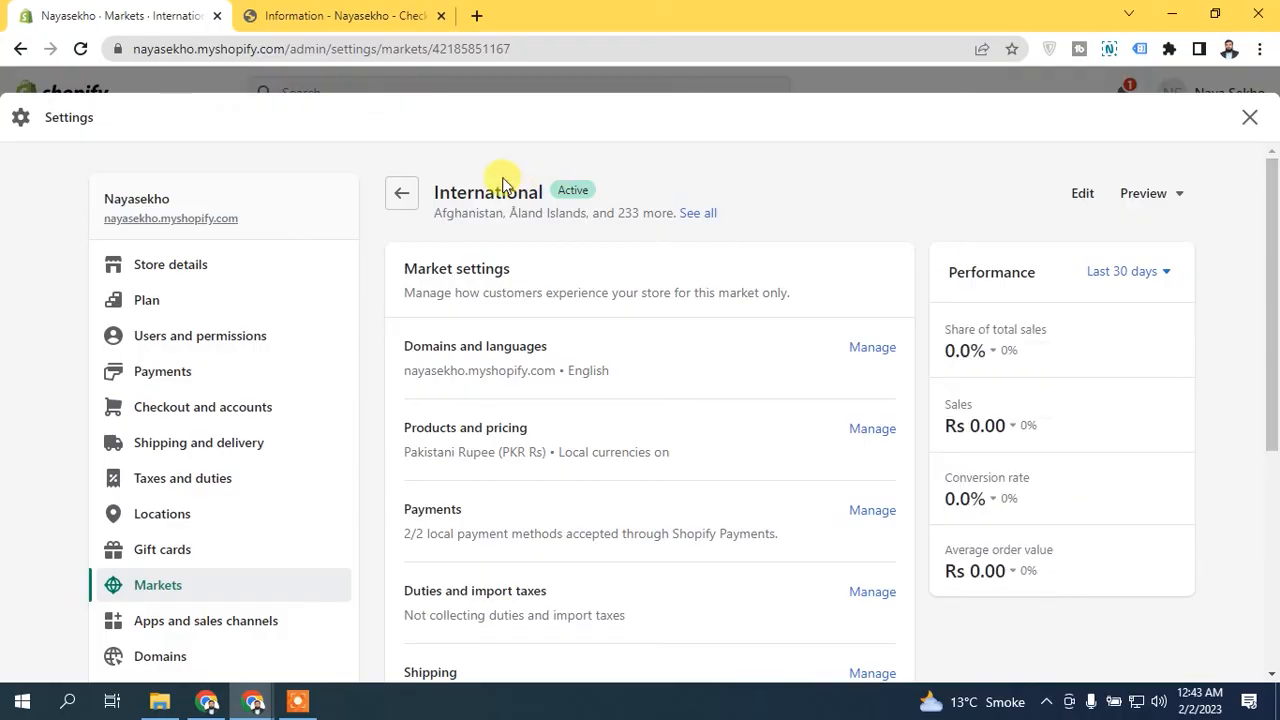
click(400, 195)
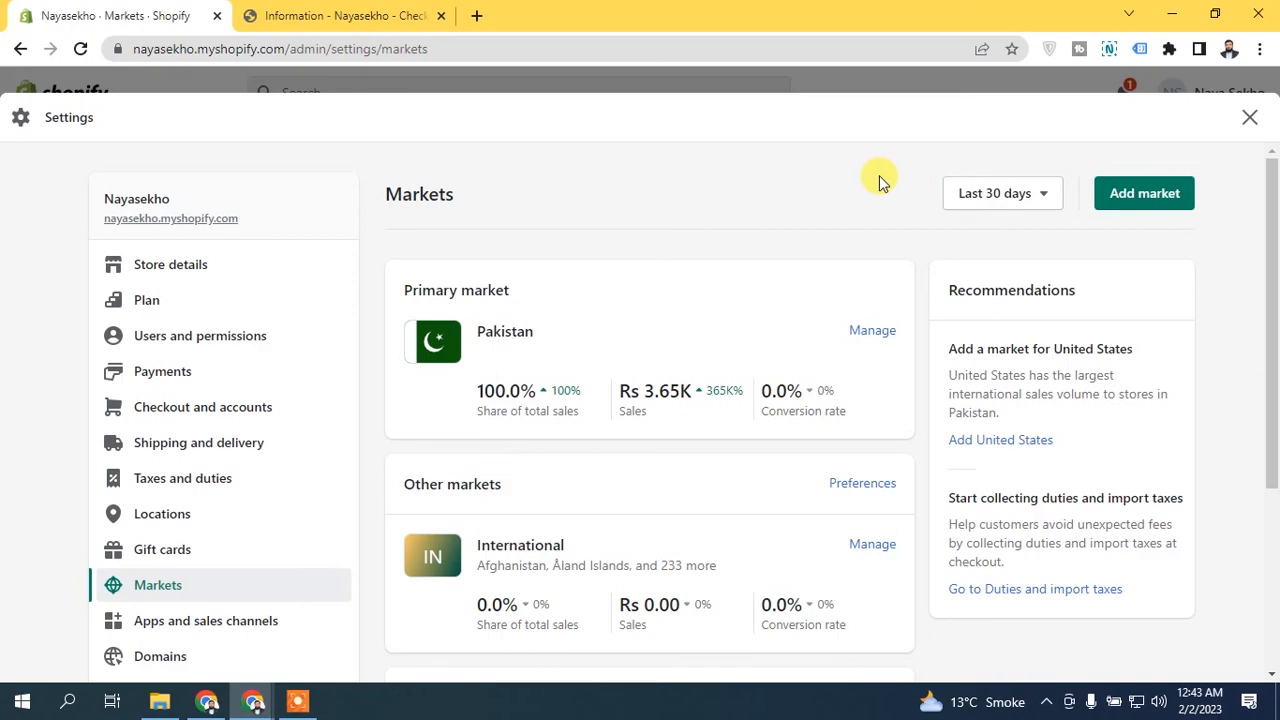
scroll(571, 477, down, 1)
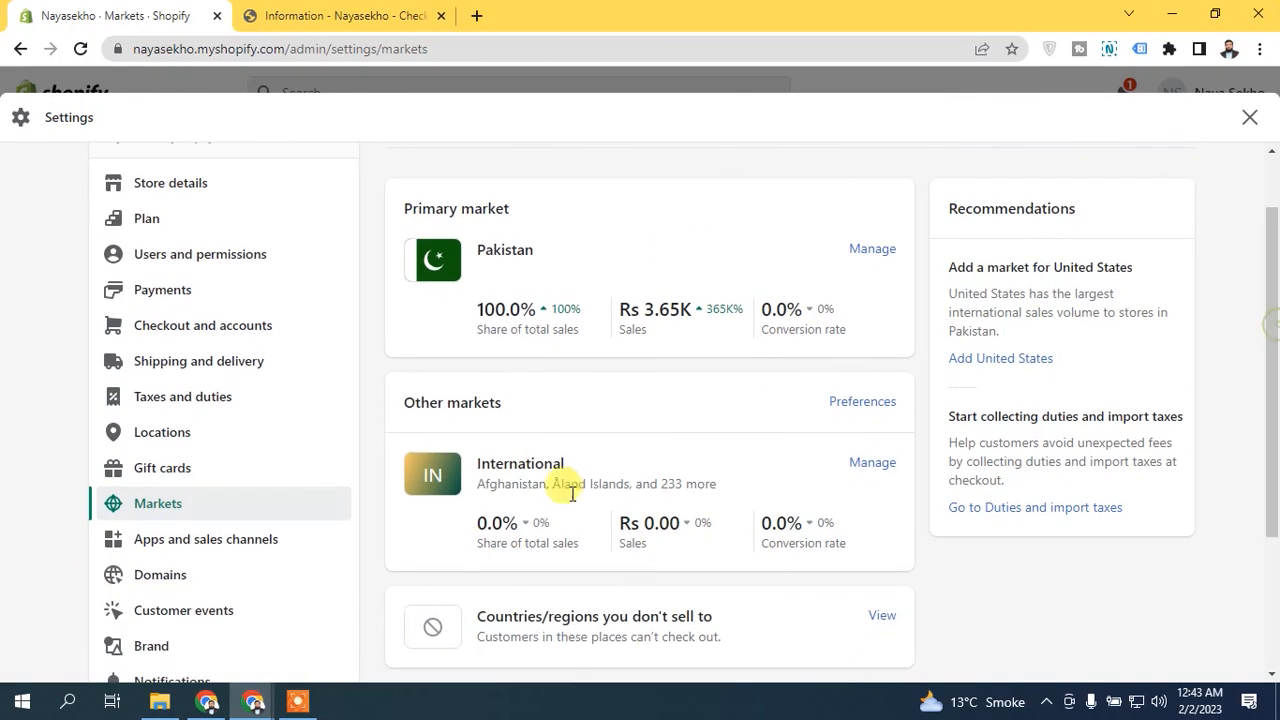